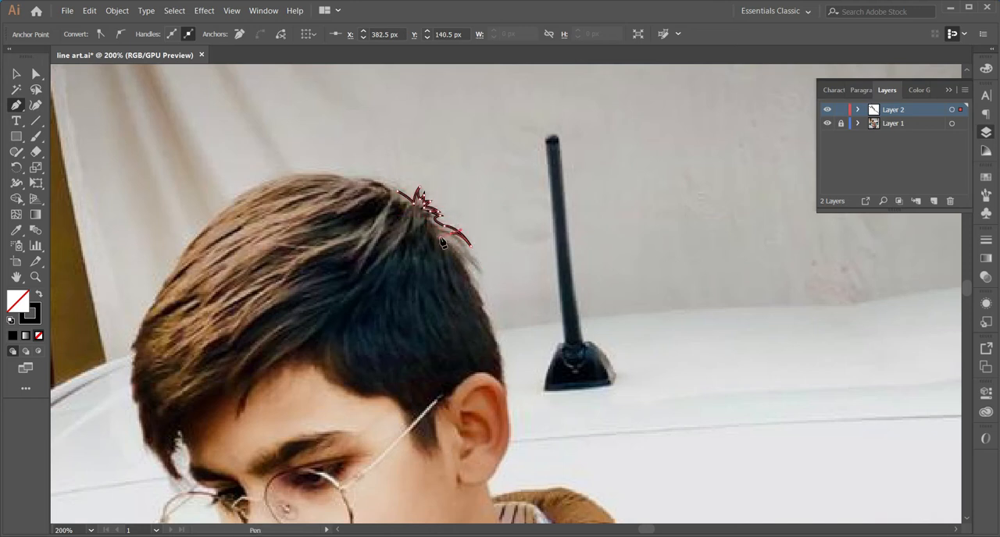
Trace the back of the hair with the Pen tool, from the loose strands near the crown down to behind the ear
left_click_drag(477, 264, 442, 244)
mouse_move(477, 279)
left_mouse_down()
mouse_move(483, 336)
mouse_move(495, 335)
left_mouse_up()
key("ctrl+z")
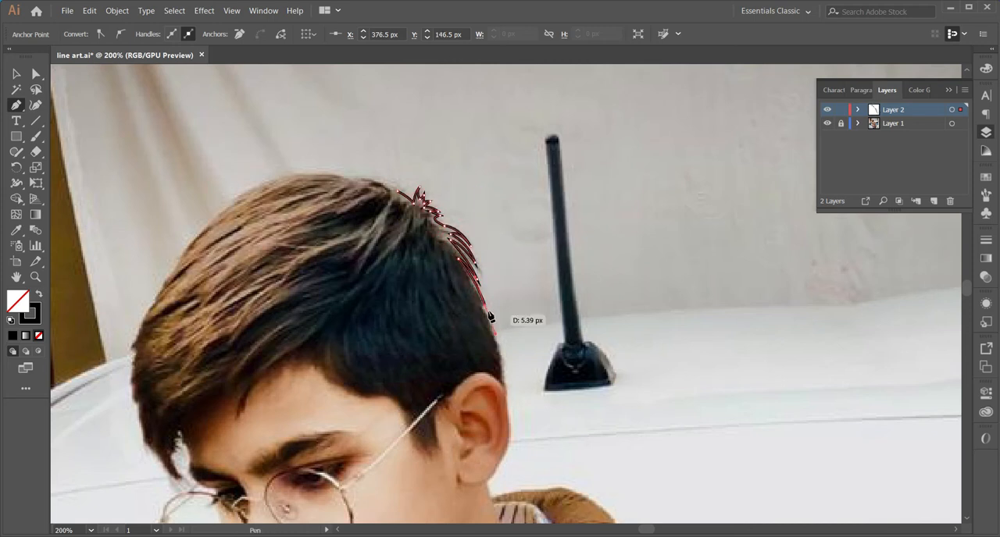
left_click_drag(504, 388, 506, 424)
key("ctrl+z")
left_click_drag(504, 387, 502, 415)
scroll(501, 415, "down", 5)
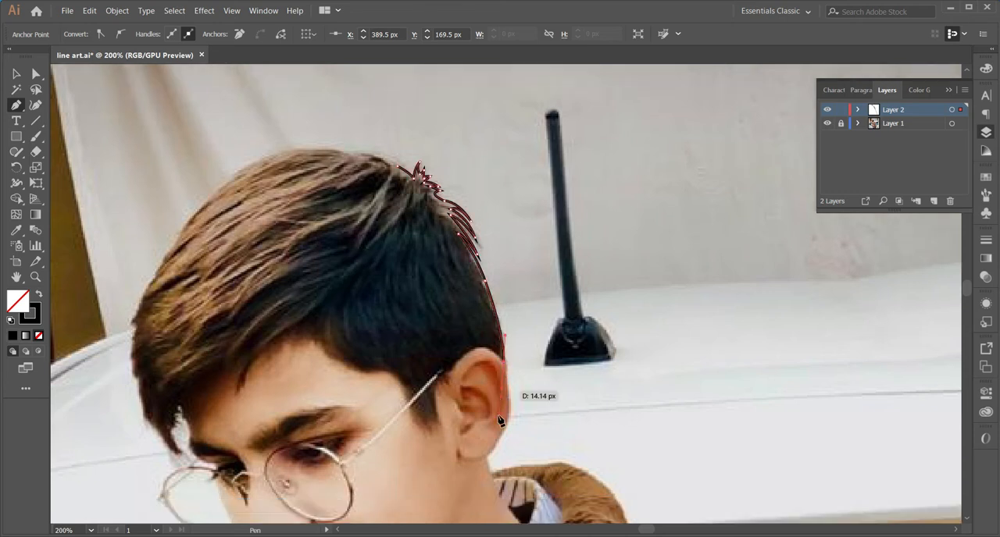
Continue the outline around the outer ear and down the outer edge of the corduroy collar
left_click(503, 263)
left_click_drag(508, 322, 474, 370)
left_click(508, 322)
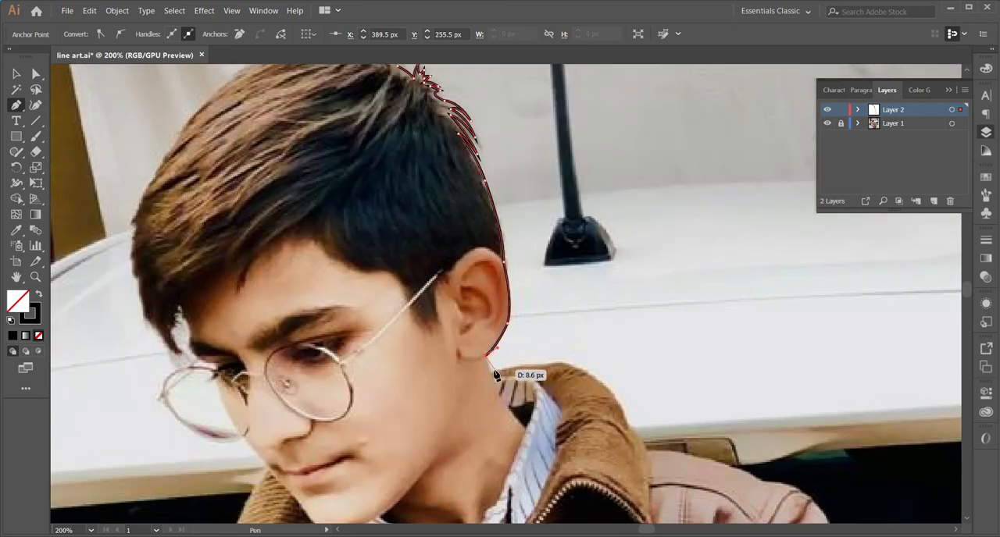
left_click_drag(568, 368, 578, 377)
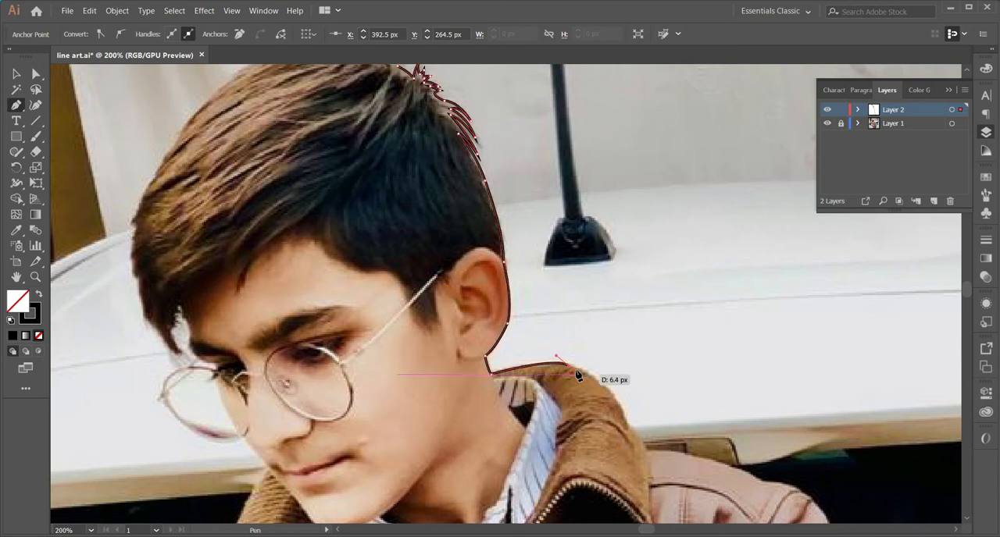
left_click_drag(642, 452, 639, 466)
scroll(640, 492, "down", 4)
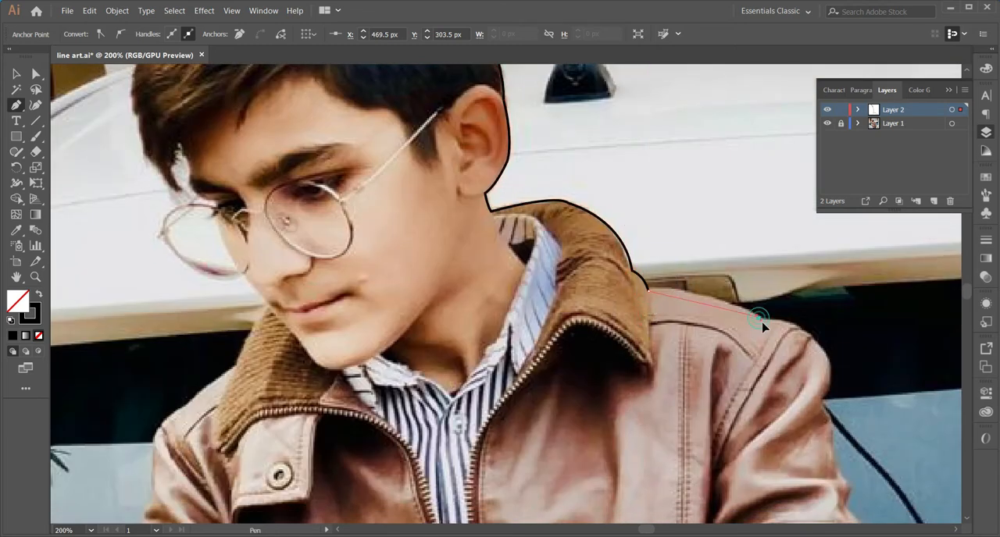
Extend the outline over the jacket shoulder and down the upper sleeve past the sleeve's zip pocket
left_click_drag(782, 321, 809, 323)
scroll(814, 329, "down", 2)
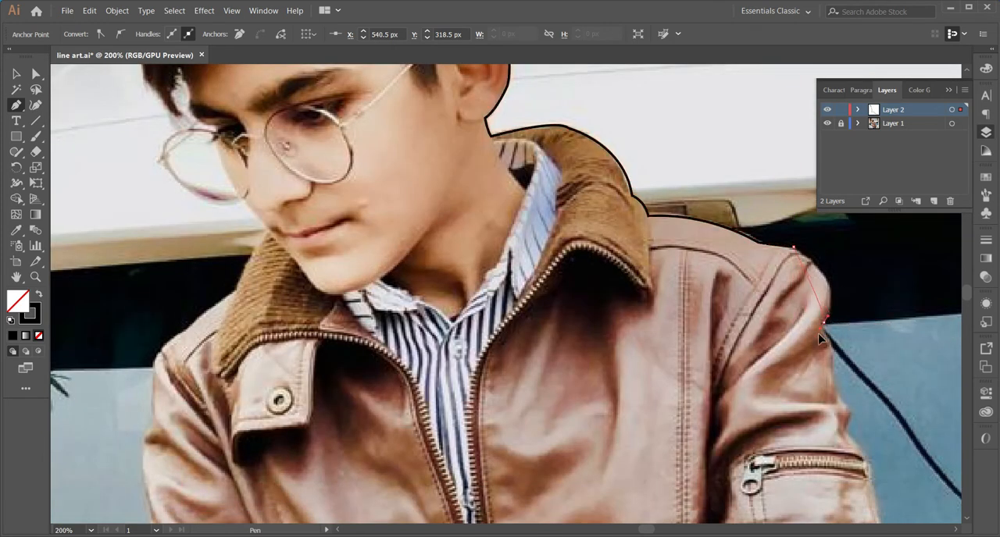
left_click_drag(796, 365, 798, 367)
scroll(809, 367, "down", 2)
left_click(837, 296)
left_click(846, 342)
left_click_drag(871, 389, 877, 407)
scroll(875, 398, "down", 2)
Trace the outer edge of the same sleeve's folds below the zip pocket
left_click(871, 311)
left_click_drag(873, 321, 583, 228)
left_click_drag(605, 305, 606, 313)
left_click_drag(601, 355, 576, 363)
left_click(601, 354)
left_click(611, 383)
scroll(640, 404, "down", 1)
left_click_drag(662, 417, 671, 462)
scroll(669, 459, "down", 2)
scroll(659, 451, "down", 1)
left_click_drag(627, 404, 583, 438)
scroll(586, 434, "down", 5)
Outline the curved outer edge of the lower sleeve down to the ribbed cuff
left_click(627, 317)
left_click_drag(643, 356, 648, 424)
left_click(643, 356)
scroll(648, 424, "down", 3)
left_click(664, 307)
left_click_drag(664, 352, 660, 395)
left_click(664, 352)
scroll(675, 341, "down", 1)
scroll(661, 395, "down", 2)
Trace around the ribbed cuff and continue the outline along the bare forearm to the photo's lower edge
left_click(673, 271)
left_click_drag(680, 308, 640, 388)
left_click(680, 309)
left_click(683, 362)
left_click(662, 394)
scroll(662, 396, "down", 2)
left_click_drag(703, 460, 721, 482)
left_click(703, 460)
Run the outline across to the opposite hip and up the jeans and jacket hem to the bent sleeve
key("space")
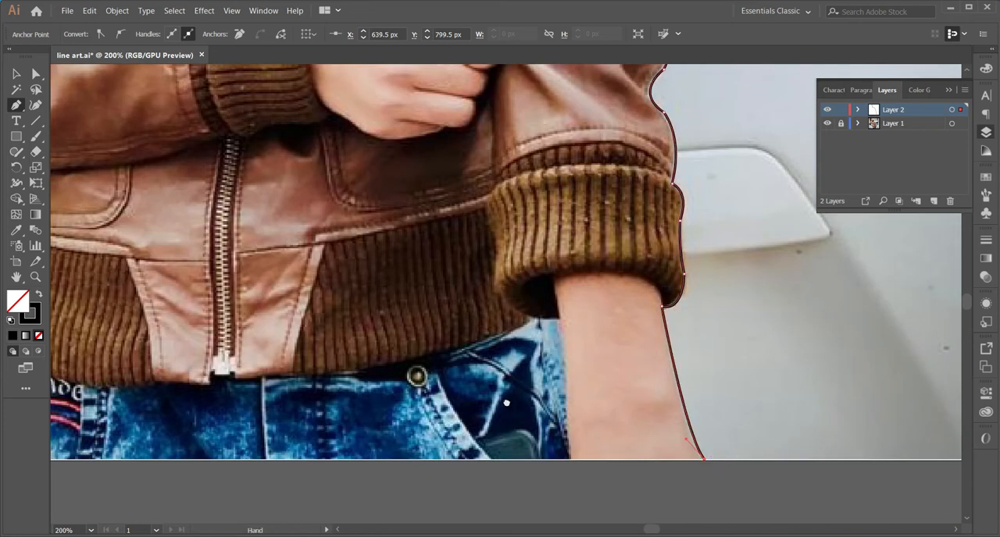
left_click_drag(506, 403, 815, 378)
left_click(318, 435)
left_click(304, 380)
left_click(310, 335)
left_click_drag(289, 278, 297, 228)
key("space")
left_click_drag(289, 262, 259, 387)
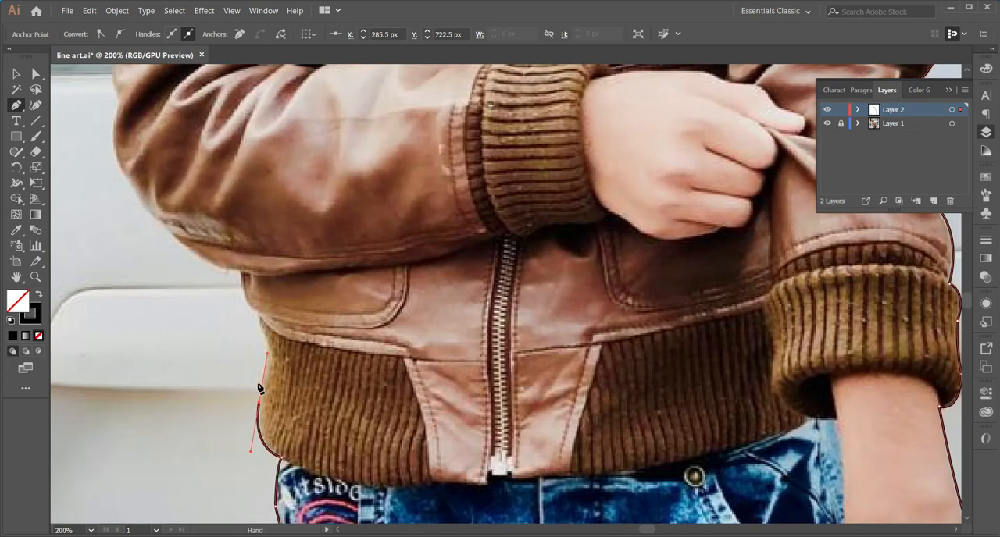
left_click_drag(259, 325, 253, 257)
left_click(264, 327)
left_click(248, 304)
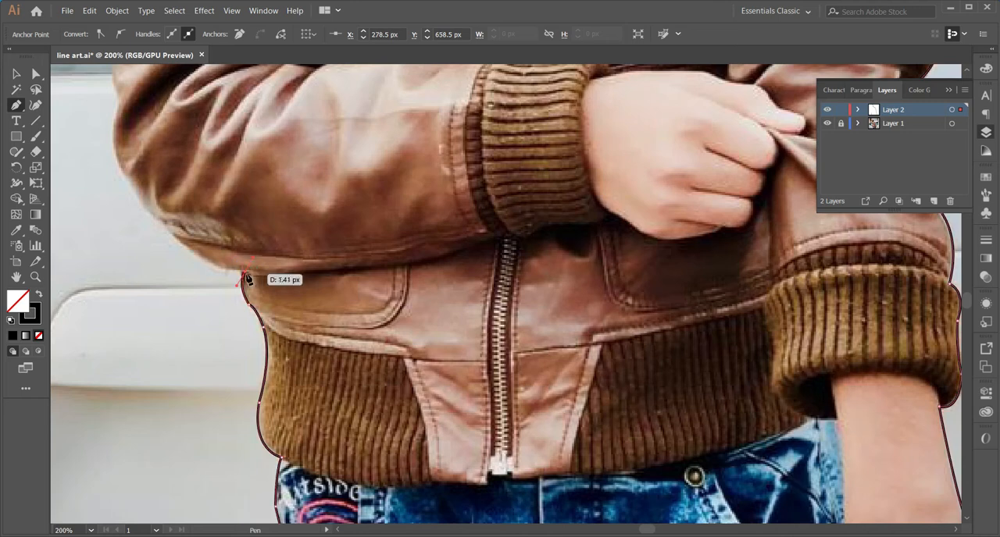
Trace the outer edge of the bent sleeve around the elbow and up its folds
left_click_drag(154, 216, 110, 160)
key("space")
left_click_drag(210, 175, 237, 389)
left_click(180, 430)
left_click_drag(146, 311, 169, 244)
key("space")
left_click_drag(159, 289, 154, 451)
left_click_drag(147, 411, 161, 383)
left_click_drag(146, 341, 135, 306)
key("space")
Continue the outline up the upper part of the bent arm's sleeve to the shoulder
left_click_drag(159, 269, 166, 324)
left_click(162, 327)
left_click_drag(151, 266, 151, 248)
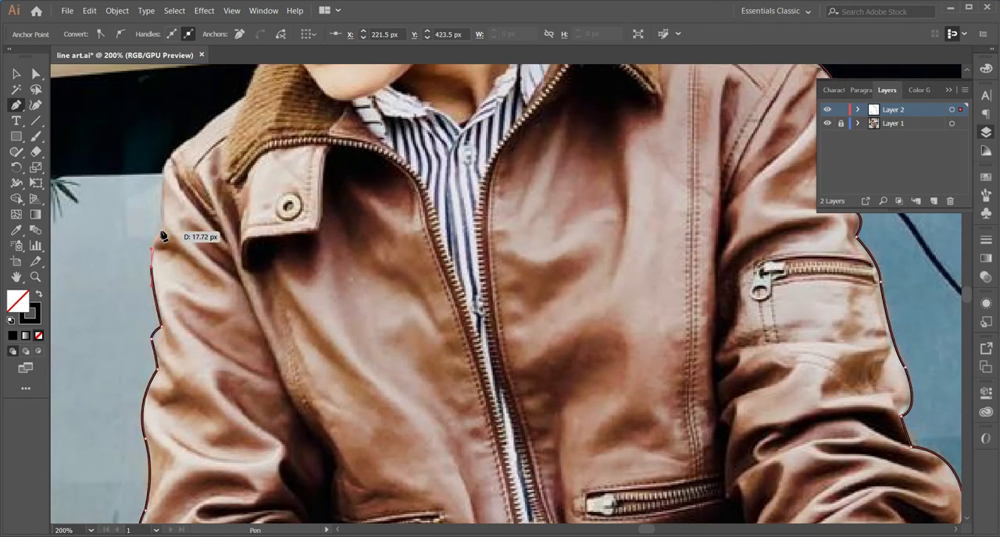
scroll(161, 231, "up", 1)
left_click_drag(172, 194, 182, 184)
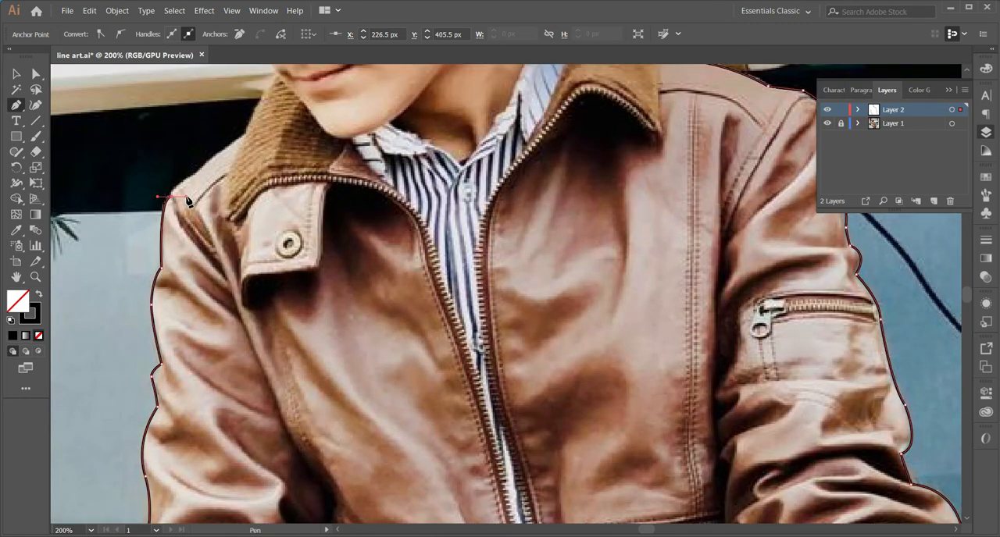
Outline the shoulder and the corduroy collar beside it up to the mouth
scroll(173, 195, "up", 2)
left_click(172, 256)
left_click_drag(245, 198, 276, 190)
left_click_drag(324, 154, 318, 151)
scroll(318, 152, "up", 2)
left_click(244, 261)
left_click_drag(279, 196, 295, 180)
scroll(296, 184, "up", 1)
scroll(296, 184, "up", 3)
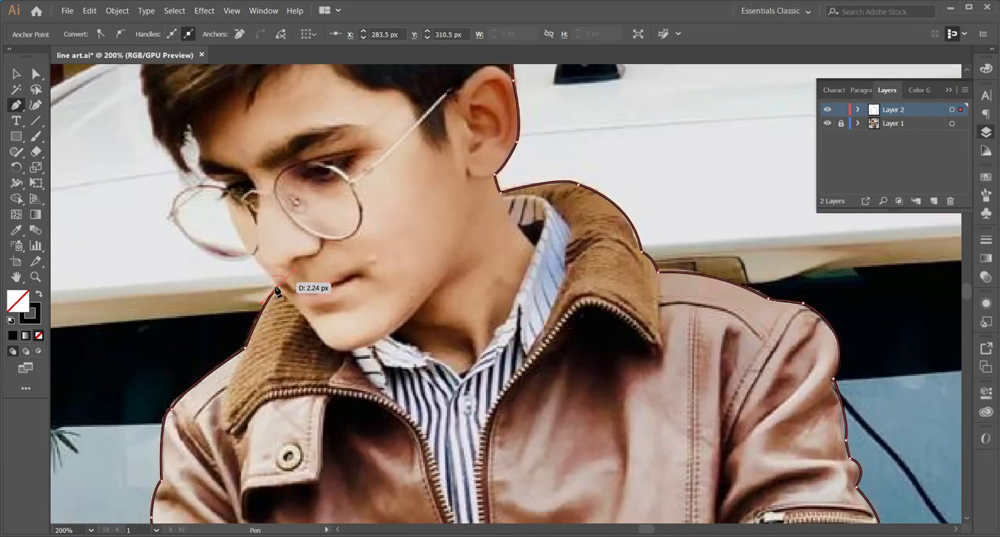
Trace the edge of the face from the mouth up to the eye, including the protruding eyelashes
left_click_drag(226, 200, 227, 168)
key("ctrl+z")
left_click_drag(245, 247, 228, 186)
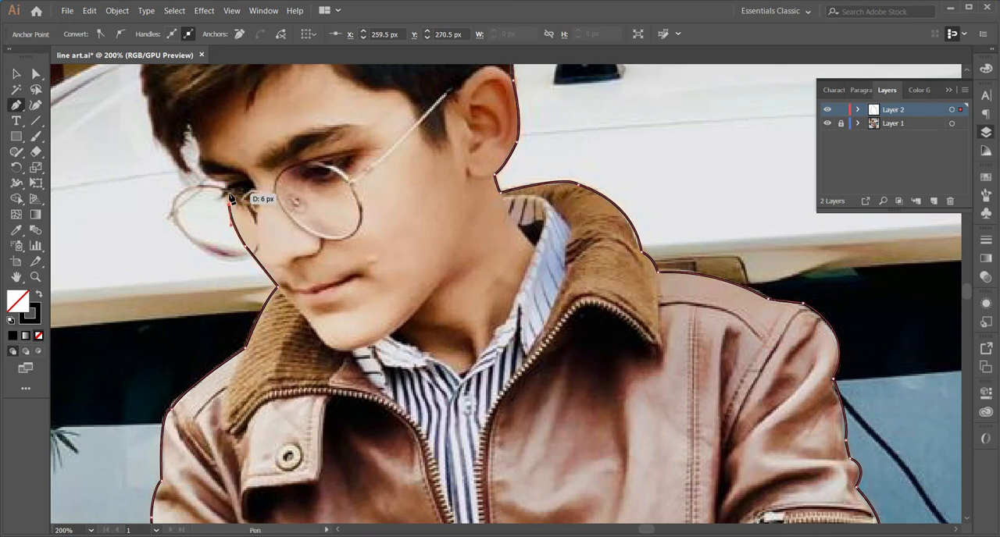
left_click(218, 202)
key("ctrl+z")
left_click(219, 202)
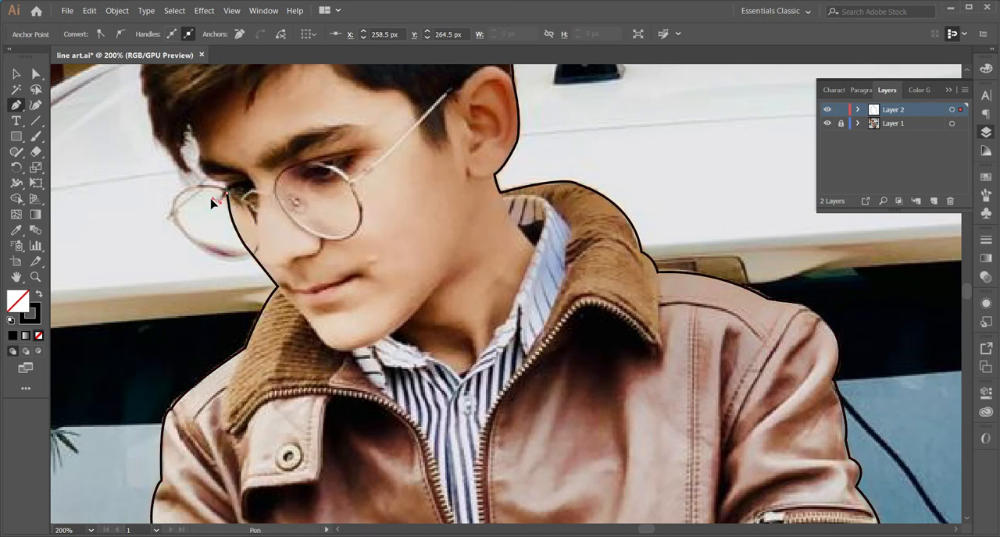
Outline the gap between the forehead and the hanging front lock of hair, following the lock's pointed tip
mouse_move(227, 188)
left_mouse_down()
mouse_move(227, 174)
mouse_move(196, 156)
mouse_move(188, 126)
mouse_move(185, 164)
mouse_move(207, 173)
mouse_move(193, 172)
mouse_move(208, 188)
left_mouse_up()
left_click(201, 169)
key("ctrl+z")
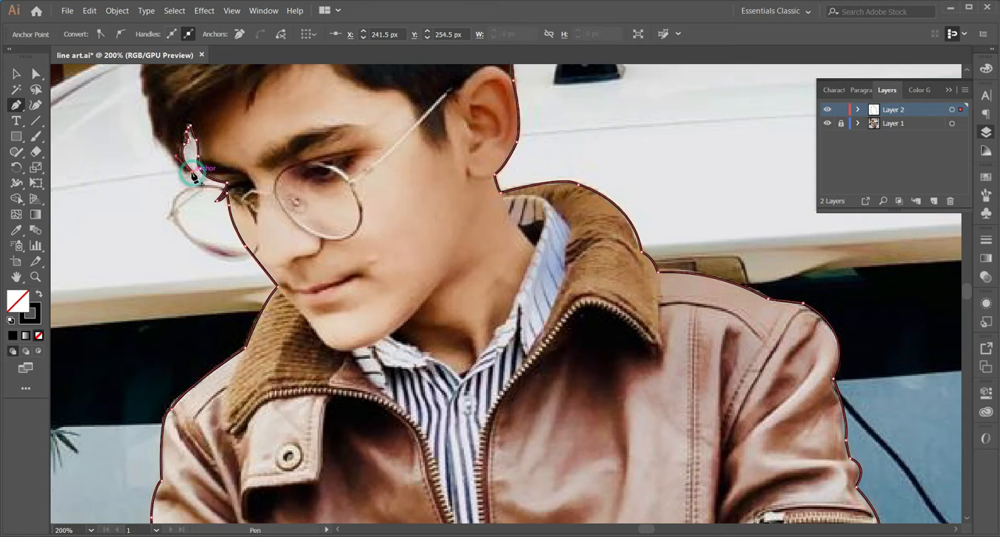
left_click_drag(167, 148, 160, 121)
left_click_drag(158, 140, 206, 325)
left_click(215, 331)
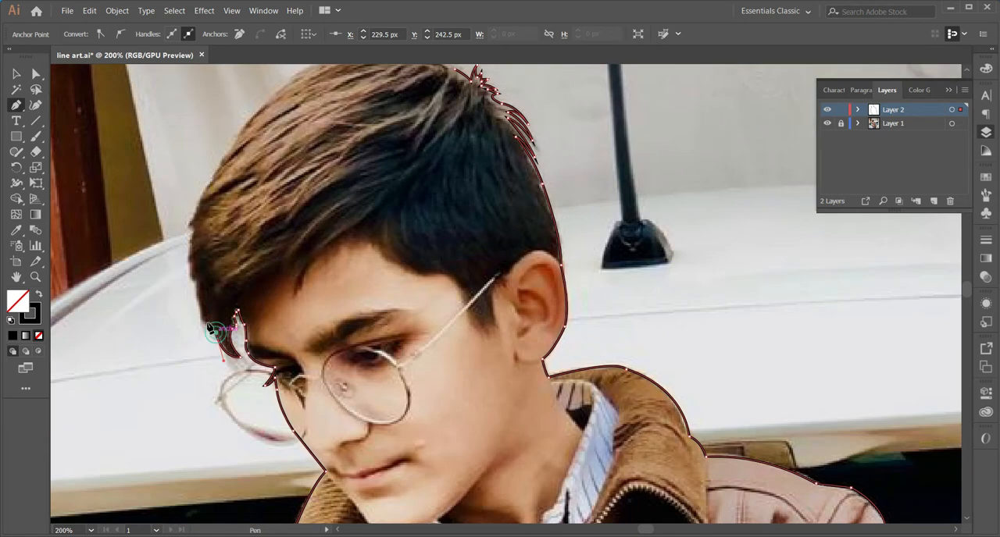
Trace the jagged front edge of the hair upward from the hanging lock with short segments
left_click(204, 320)
left_click(199, 299)
left_click(194, 280)
left_click(189, 263)
left_click(192, 227)
left_click(187, 229)
left_click(194, 210)
left_click(202, 203)
left_click_drag(213, 184, 195, 239)
left_click(198, 225)
Continue the hair outline over the top of the head to the loose strands at the crown
left_click_drag(213, 204, 225, 202)
left_click(255, 148)
left_click(289, 128)
left_click_drag(348, 129, 258, 233)
left_click_drag(319, 227, 397, 246)
left_click(318, 226)
left_click(339, 236)
left_click_drag(348, 391, 501, 206)
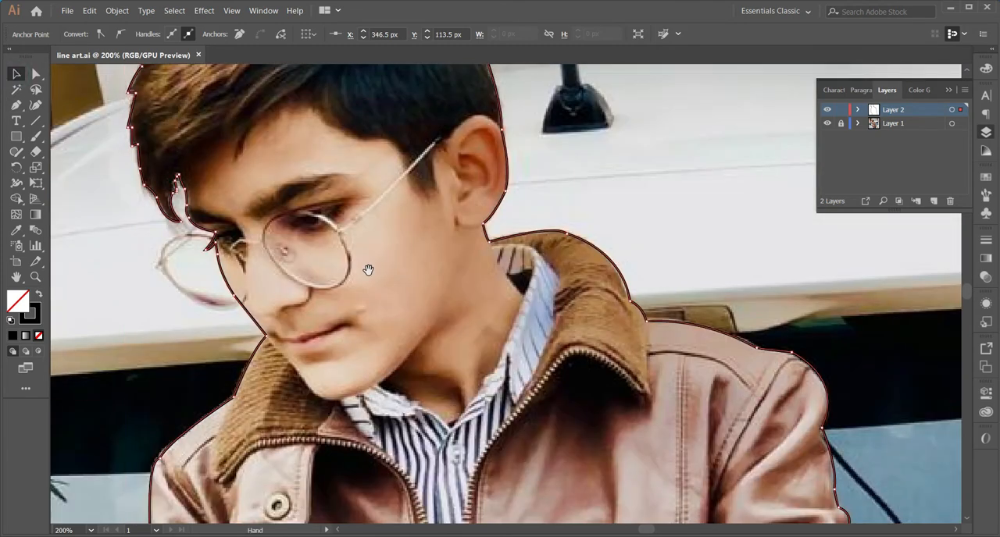
Deselect the outline, draw an ellipse over the nearer lens of the glasses, and adjust it to fit the frame
key("ctrl+shift+a")
left_click_drag(15, 136, 86, 167)
left_click_drag(278, 215, 351, 294)
left_click(15, 73)
left_click_drag(355, 209, 301, 193)
left_click_drag(332, 272, 311, 315)
left_click_drag(252, 244, 244, 249)
left_click_drag(278, 281, 286, 273)
left_click_drag(302, 187, 292, 190)
Place a second ellipse over the farther lens of the glasses and fit it to the frame
left_click_drag(351, 254, 267, 268)
left_click_drag(225, 324, 228, 318)
left_click(311, 324)
Draw the bridge between the two lenses and the temple arm running from the nearer lens to the ear
key("p")
left_click_drag(248, 247, 266, 250)
left_click_drag(283, 251, 352, 225)
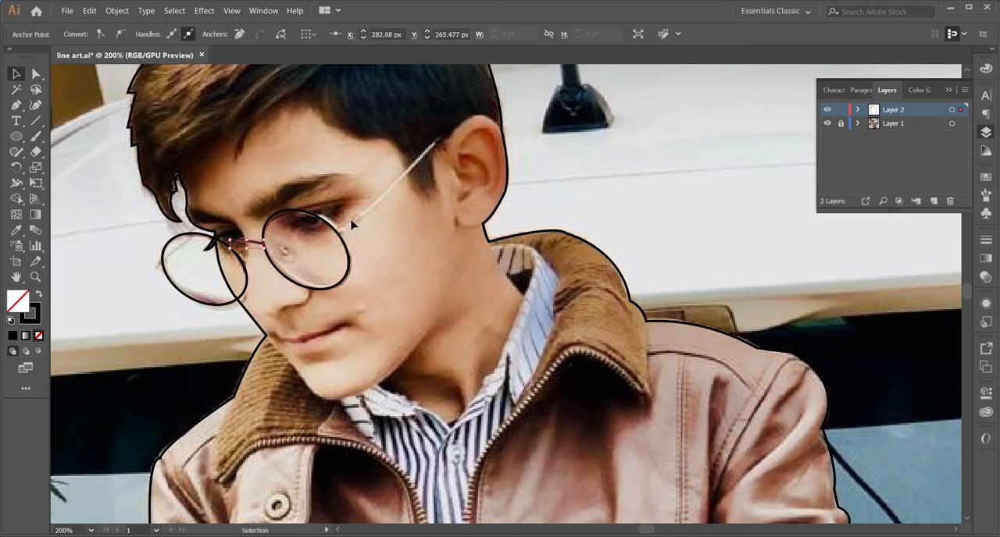
left_click(353, 220)
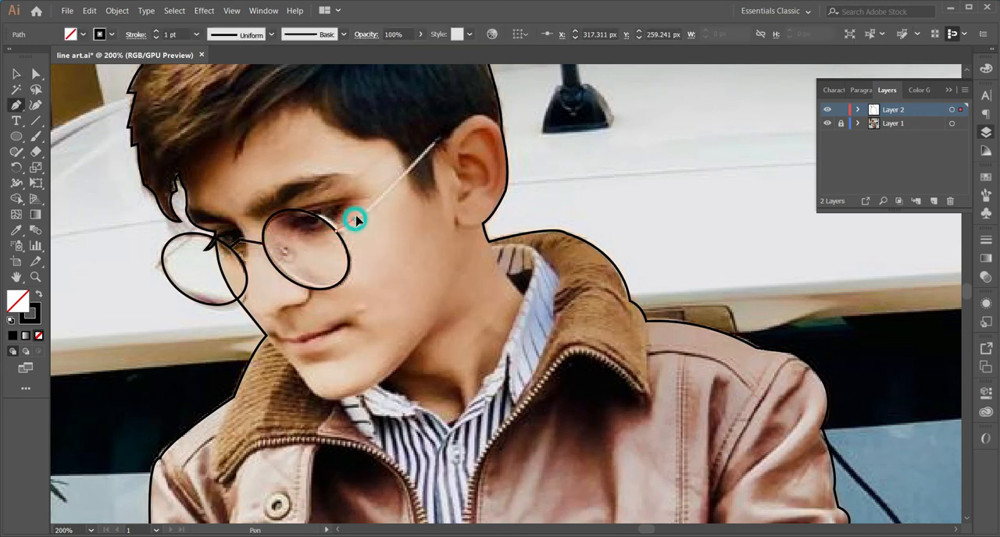
left_click(443, 136)
key("v")
Draw the short visible piece of the temple arm beside the farther lens with the Pen tool
left_click_drag(197, 371, 323, 375)
key("b")
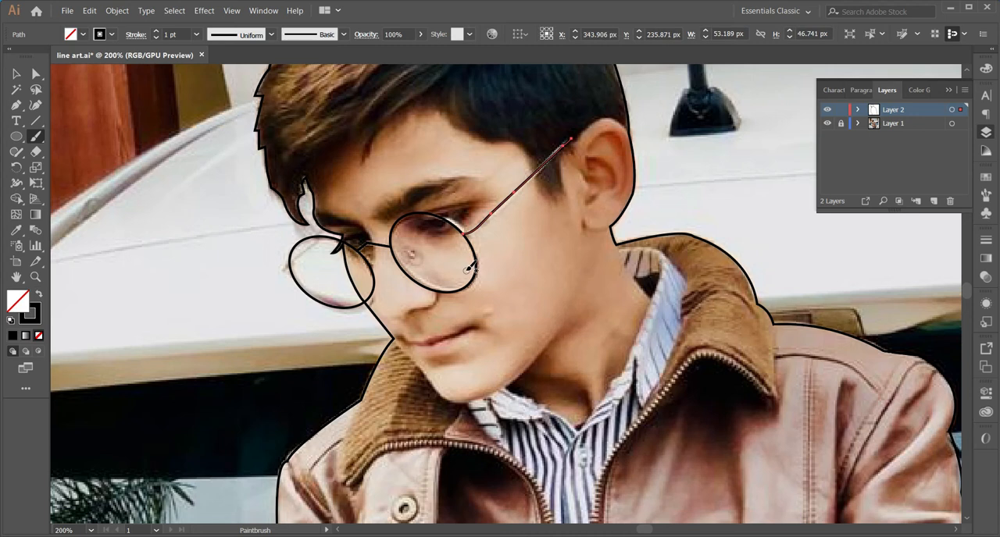
left_click(296, 258)
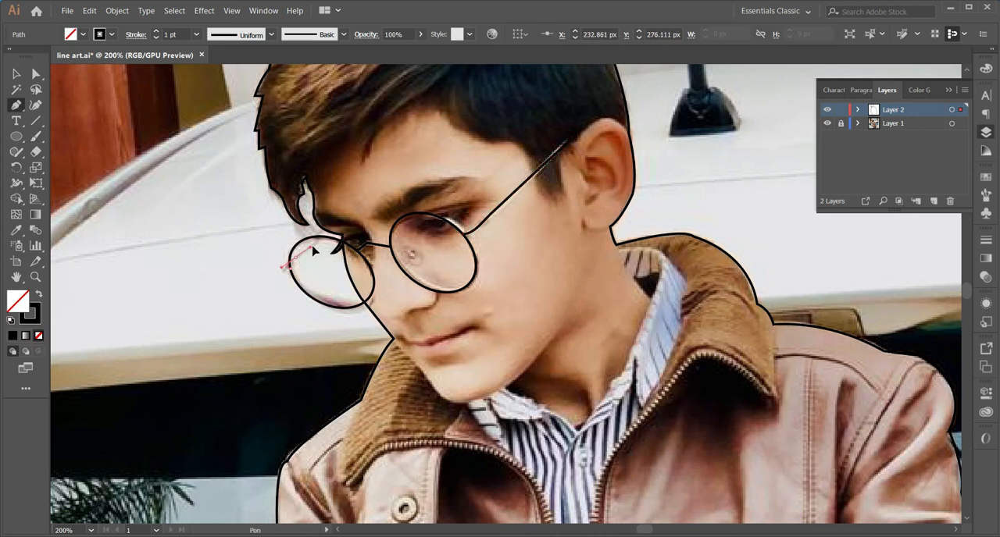
left_click_drag(315, 242, 316, 241)
left_click(328, 232)
key("v")
left_click(196, 227)
Trace the curved inner fold of the ear with the Pen tool
left_click_drag(507, 393, 447, 365)
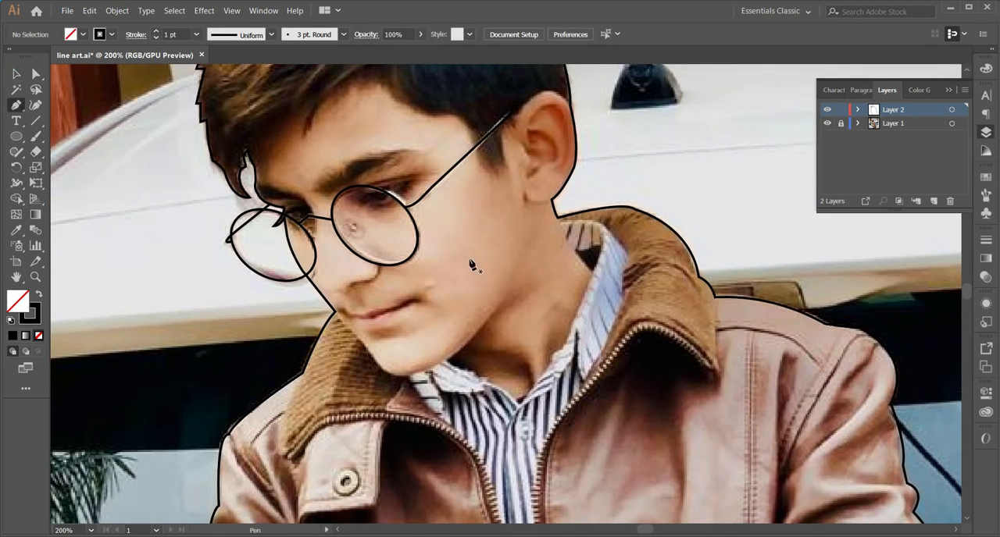
left_click(528, 132)
left_click_drag(554, 157, 551, 172)
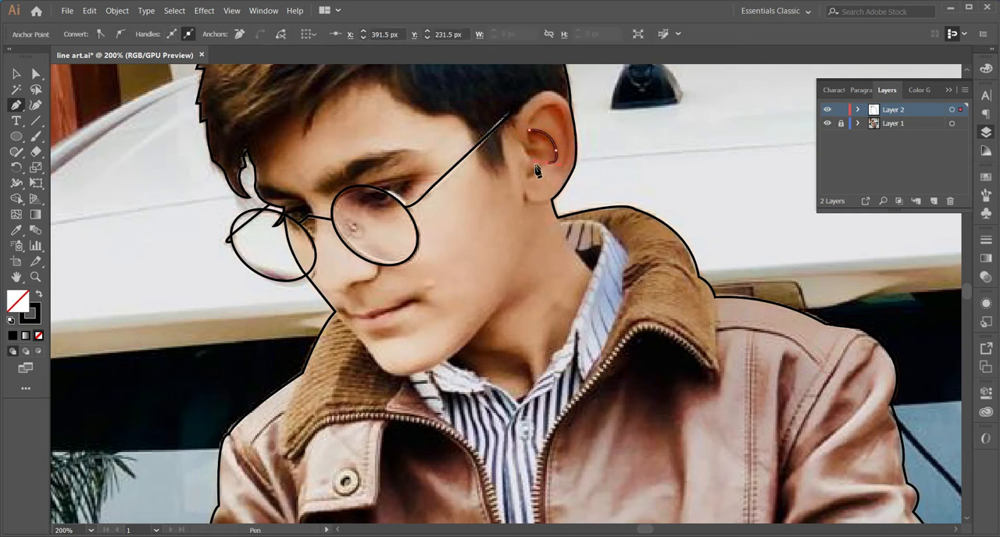
left_click_drag(526, 166, 526, 165)
key("v")
Draw the inner line of the ear's rim and the remaining small detail inside the ear
key("p")
left_click(529, 123)
left_click_drag(562, 110, 577, 130)
left_click_drag(556, 169, 532, 167)
key("v")
key("p")
left_click(523, 145)
key("v")
left_click(548, 312)
key("space")
left_click_drag(549, 318, 499, 308)
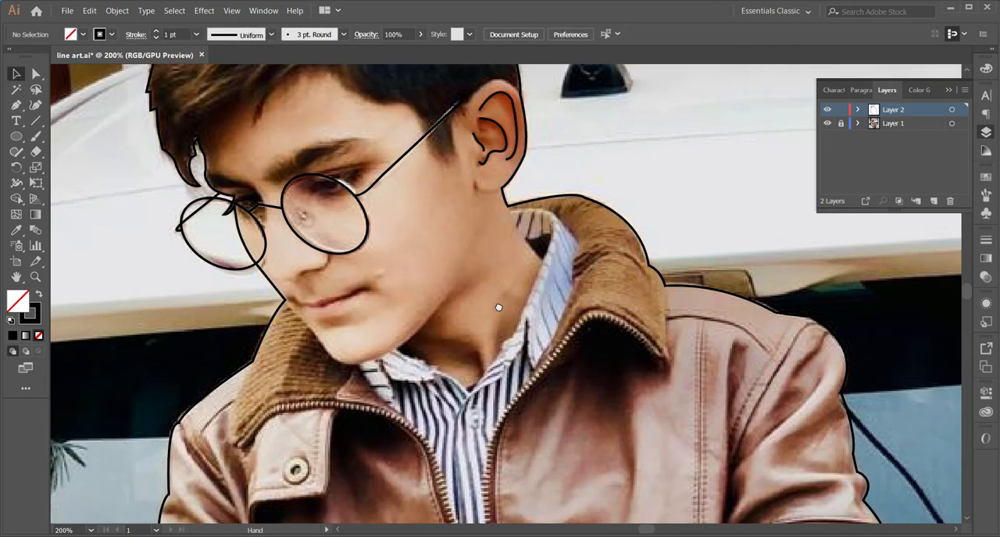
Trace the chin and jawline from the front of the face up toward the ear with the Pen tool
left_click_drag(286, 304, 327, 356)
left_click(328, 353)
left_click_drag(392, 353, 442, 325)
left_click_drag(387, 355, 385, 359)
left_click_drag(471, 263, 502, 210)
key("ctrl+z")
left_click_drag(454, 280, 480, 232)
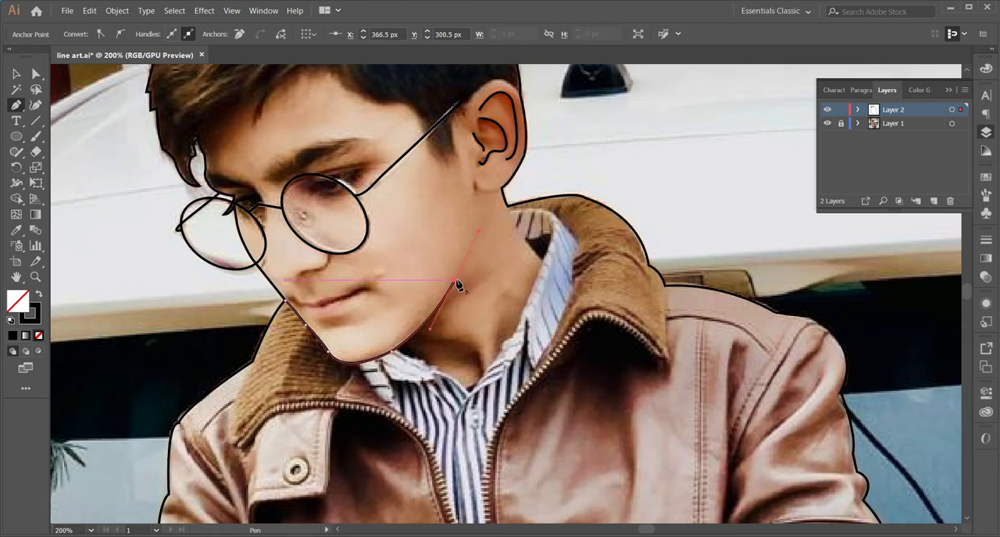
left_click_drag(465, 350, 424, 346)
key("v")
left_click(431, 420)
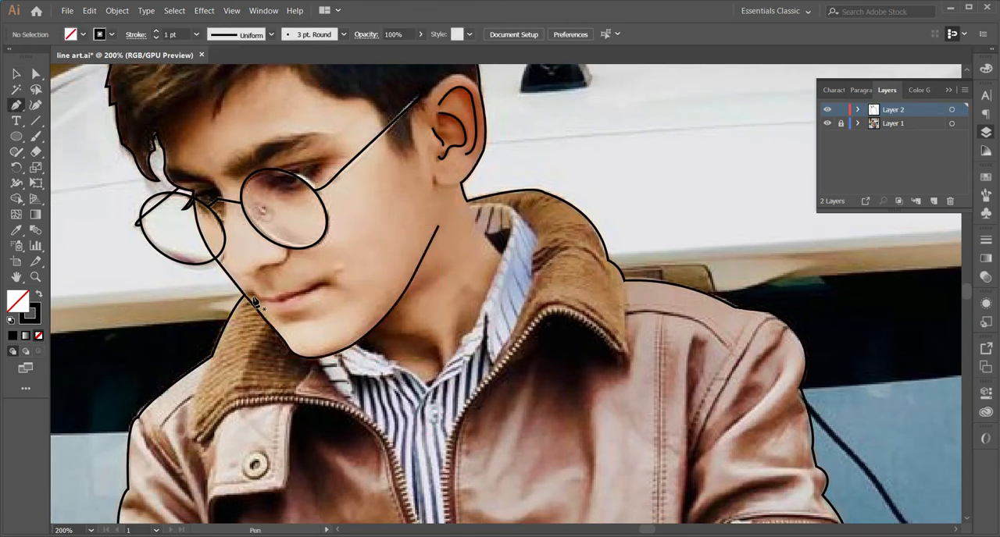
Trace the parting line of the lips from the mouth's front to its corner and add a second stroke just above it
left_click(256, 299)
left_click_drag(283, 301, 296, 296)
key("ctrl+z")
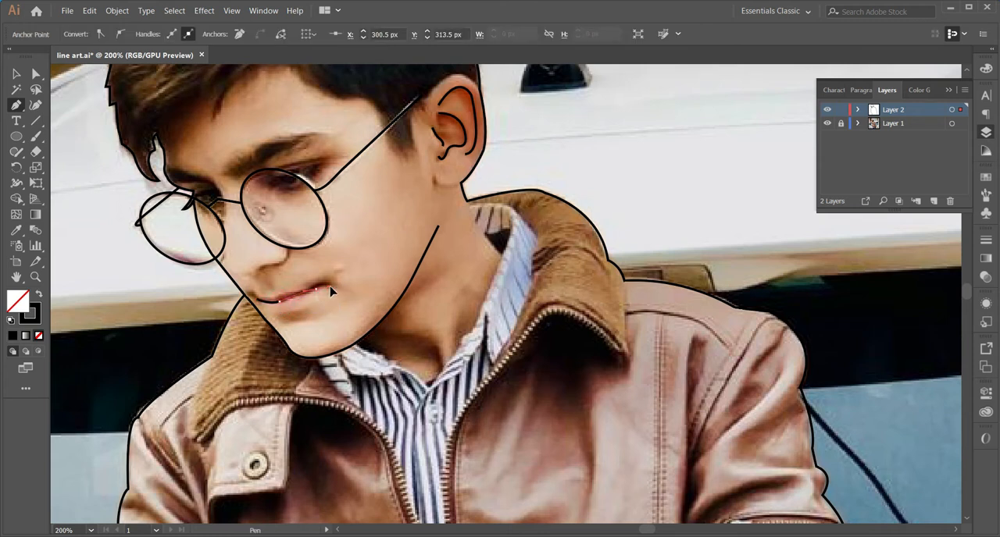
key("p")
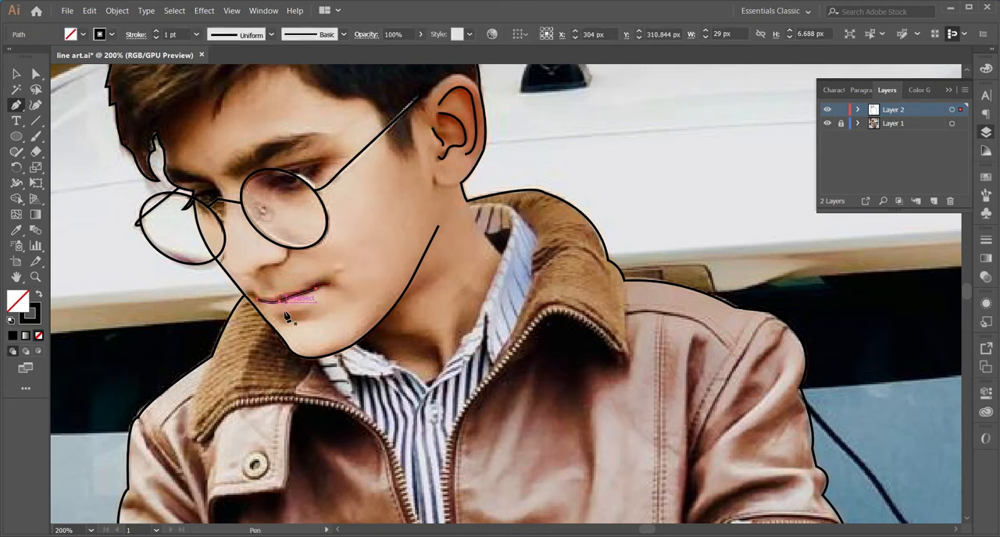
left_click(319, 285)
left_click_drag(283, 290, 280, 293)
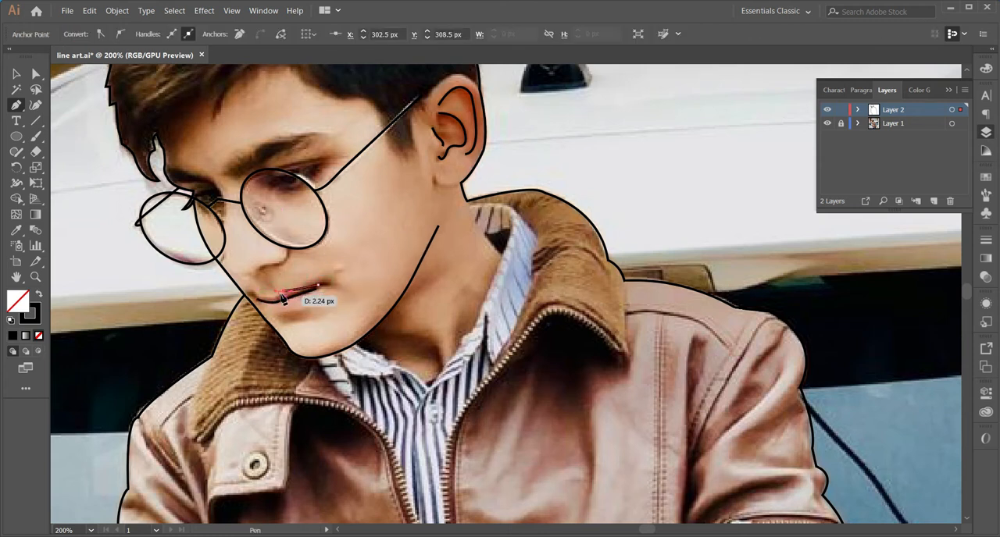
left_click(268, 300, "ctrl")
Trace the lower edge of the ear-side jacket collar from its tip and continue along the zipper down to the cuff
left_click_drag(481, 374, 341, 284)
left_click(484, 260)
left_click_drag(397, 230, 369, 263)
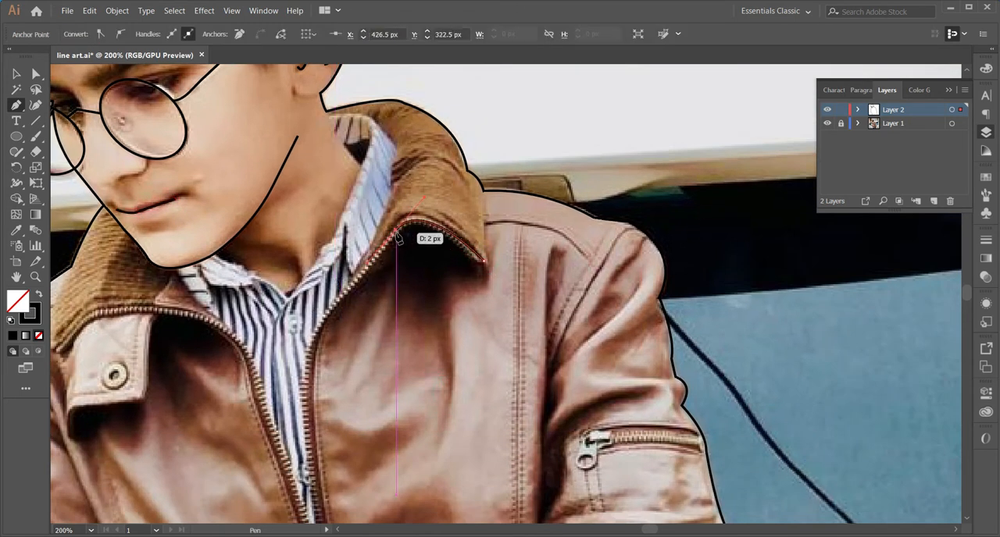
left_click_drag(317, 331, 311, 344)
left_click_drag(318, 475, 345, 314)
left_click_drag(349, 363, 370, 433)
scroll(366, 432, "down", 4)
left_click(402, 441)
key("v")
key("p")
Trace the lower edge of the collar above the buttoned tab and follow that side's zipper down to the cuff
scroll(138, 101, "up", 3)
left_click(85, 166)
left_click_drag(144, 125, 184, 125)
left_click(144, 126)
left_click_drag(272, 162, 292, 209)
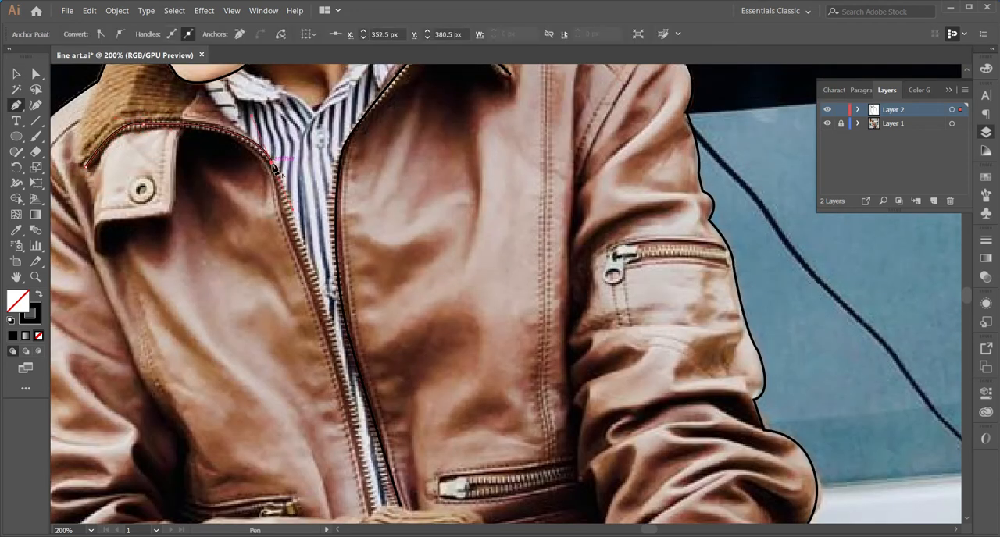
scroll(375, 458, "down", 2)
left_click(373, 460)
scroll(373, 461, "down", 3)
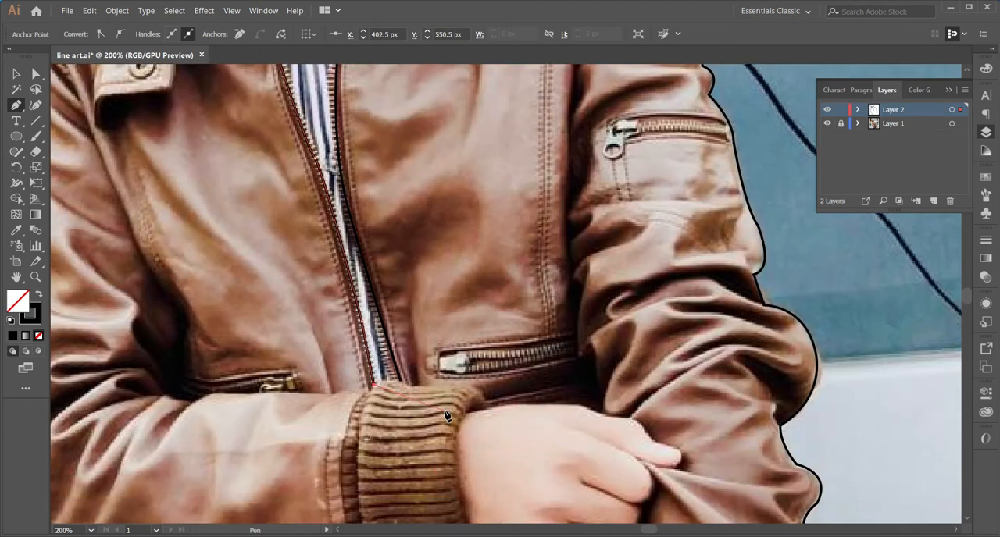
Draw the zipper line from below the cuff to the jacket's hem and duplicate it along the zipper's other side
scroll(446, 416, "down", 7)
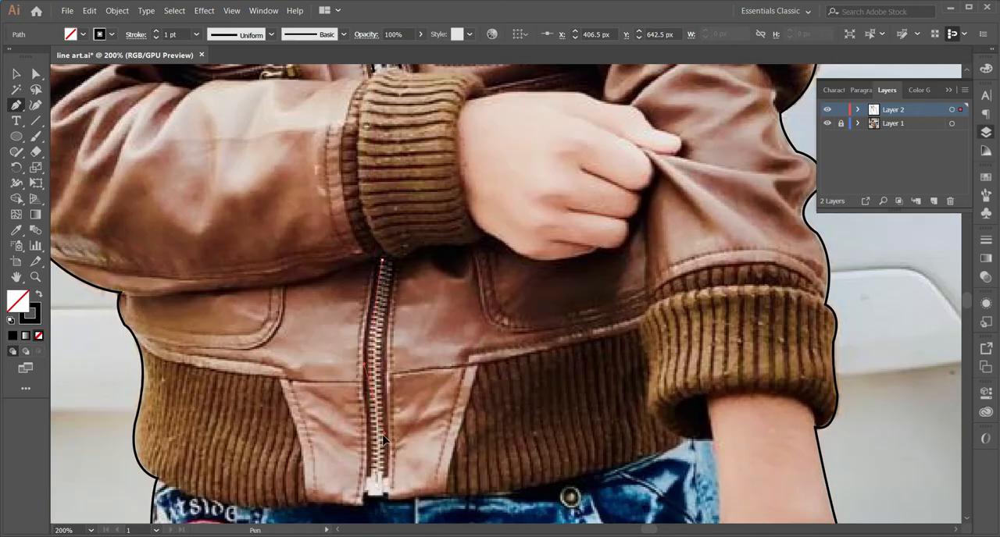
left_click(375, 499)
left_click(374, 497)
key("v")
key("b")
key("v")
left_click_drag(372, 391, 380, 392)
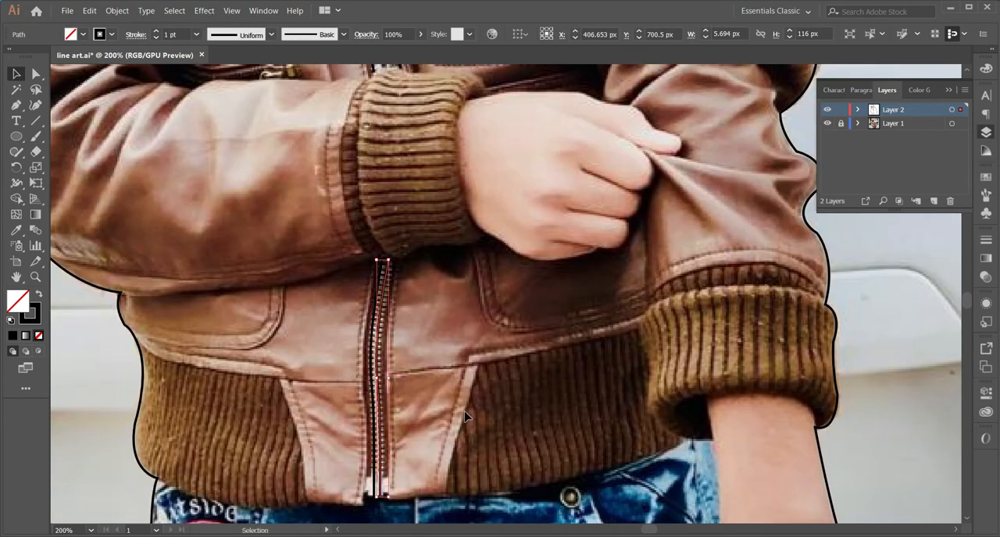
left_click(465, 418)
Trace the neckline along the shirt collar's inner edge, from the back of the neck through the V to the jaw
scroll(465, 418, "up", 15)
key("p")
scroll(378, 152, "up", 1)
left_click_drag(377, 152, 433, 205)
left_click(410, 193)
left_click_drag(388, 253, 386, 267)
left_click(352, 303)
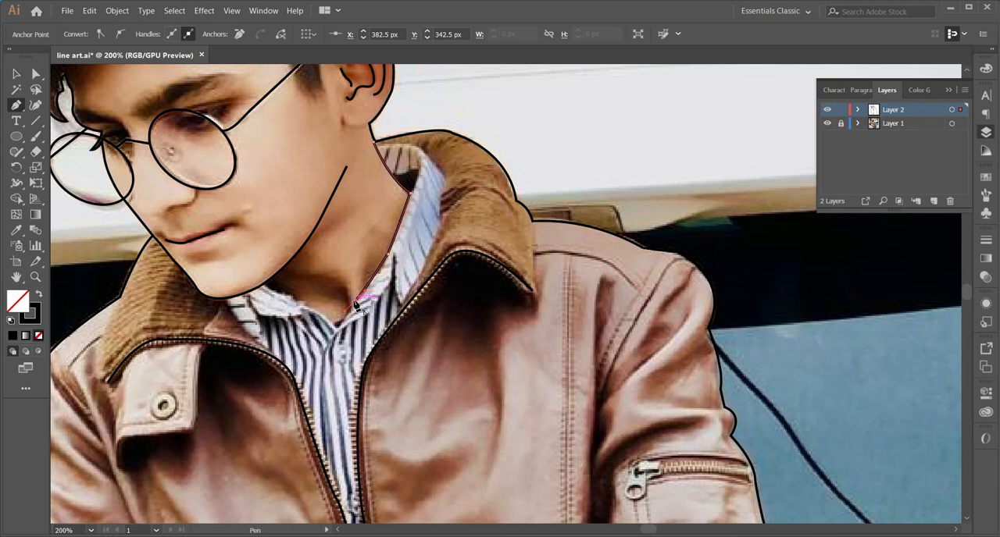
left_click_drag(341, 331, 339, 327)
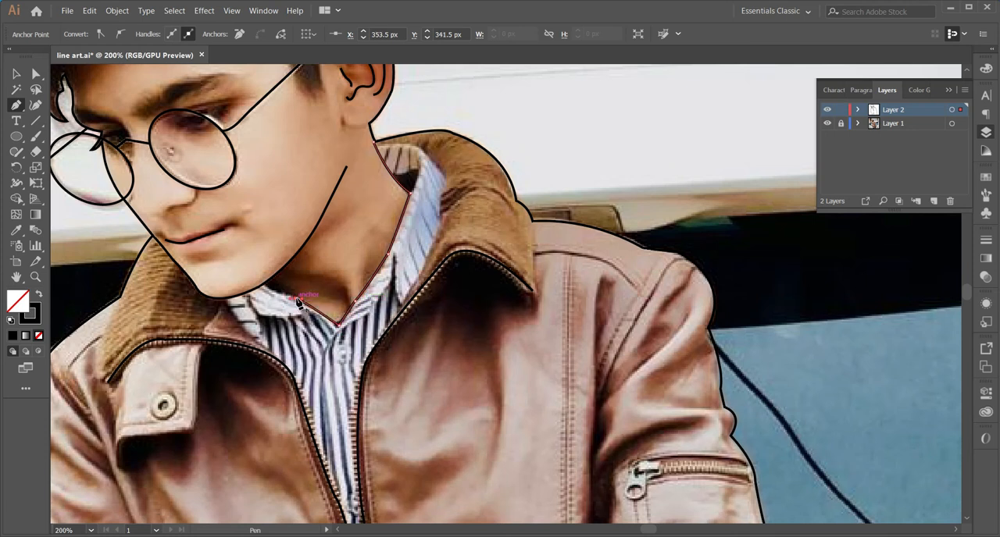
left_click_drag(263, 282, 255, 282)
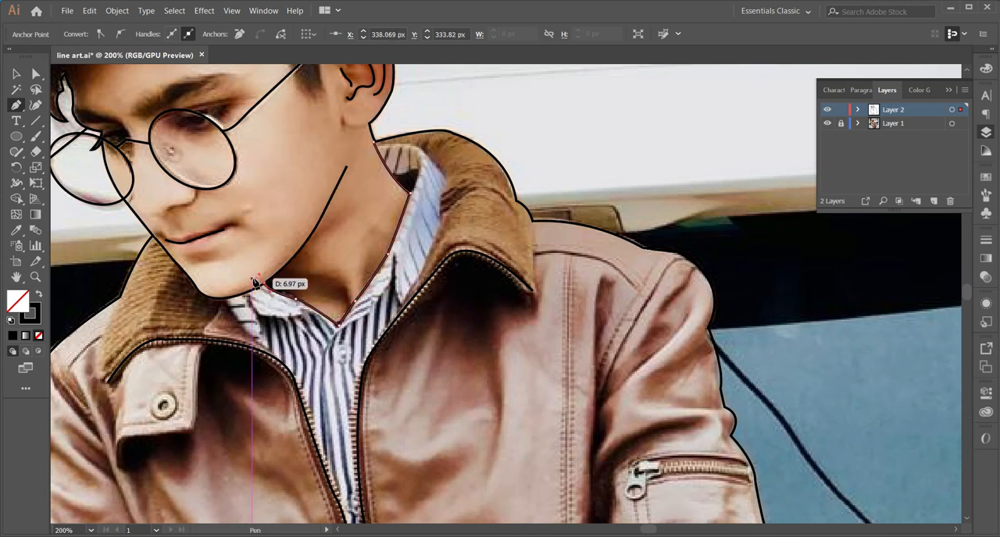
left_click(370, 143)
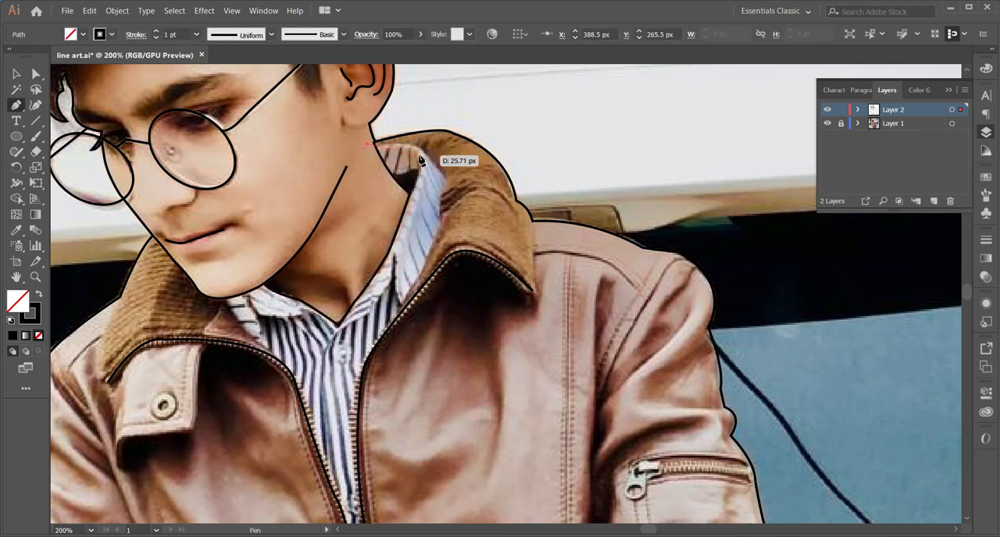
left_click_drag(421, 155, 424, 171)
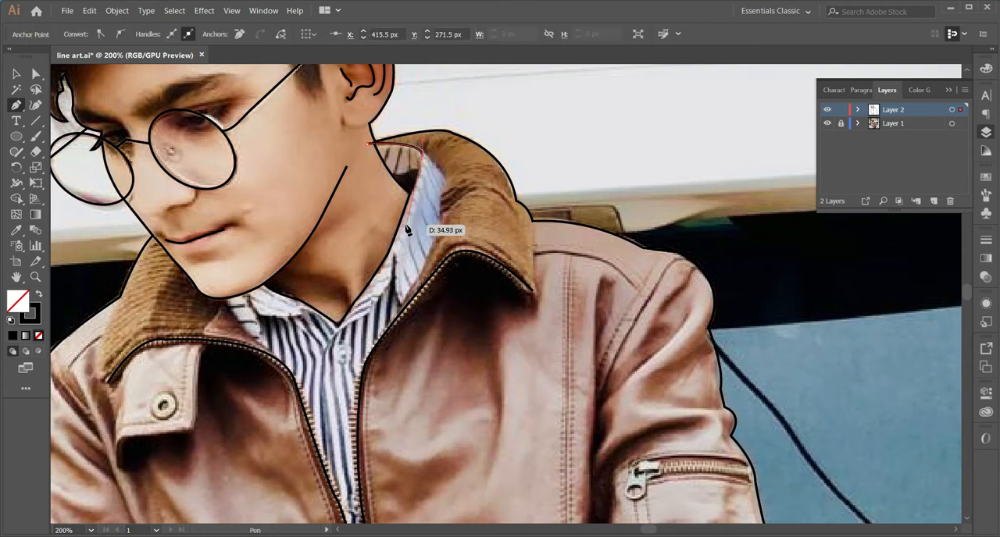
key("ctrl+z")
key("ctrl+z")
Trace the shirt collar's outer edge against the jacket on the ear side, and the shirt edge below the chin to the zipper
left_click(376, 142)
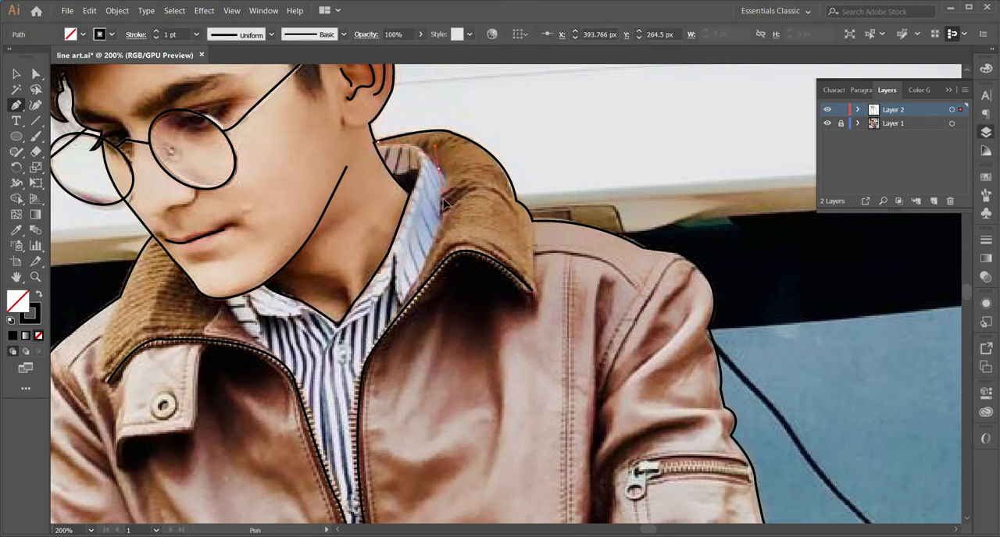
left_click(419, 149)
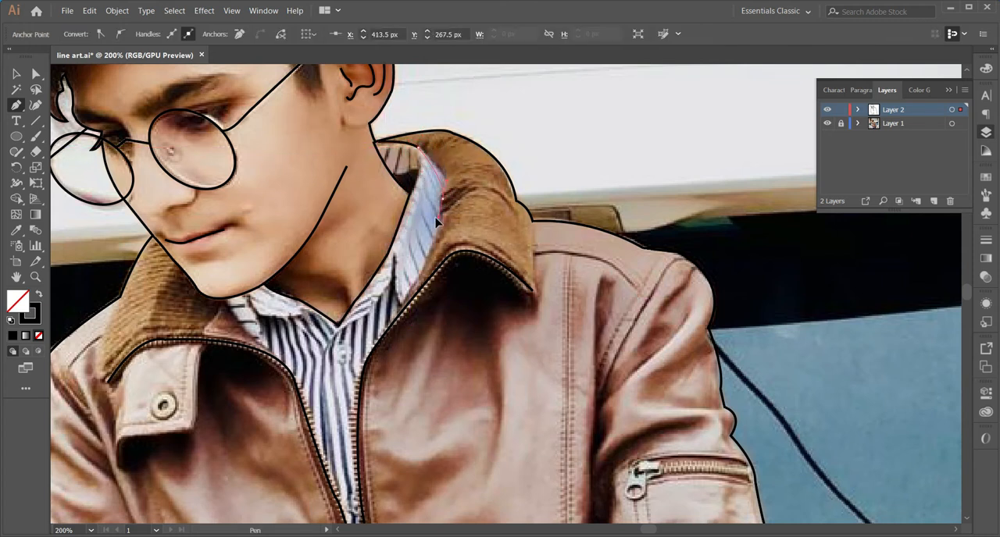
left_click_drag(437, 232, 438, 232)
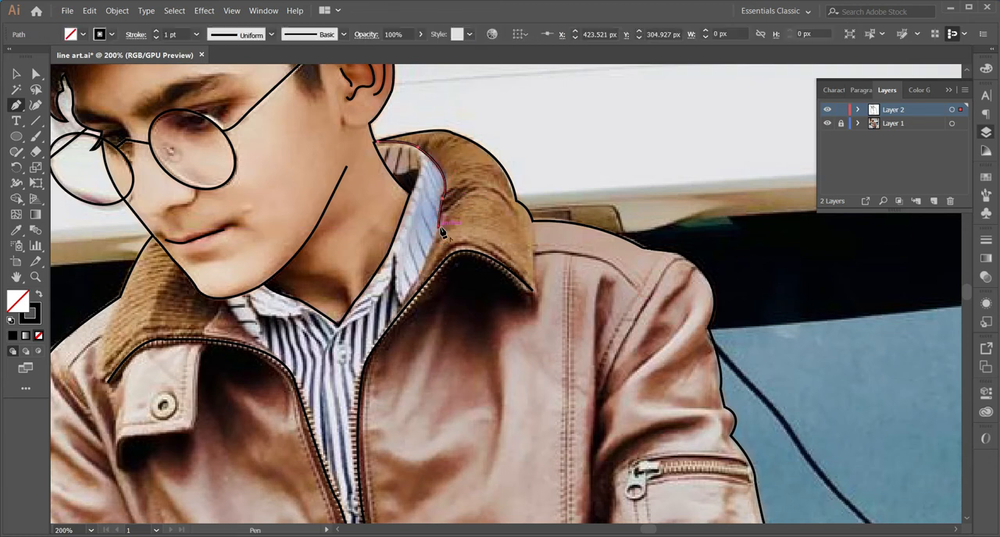
left_click(393, 311)
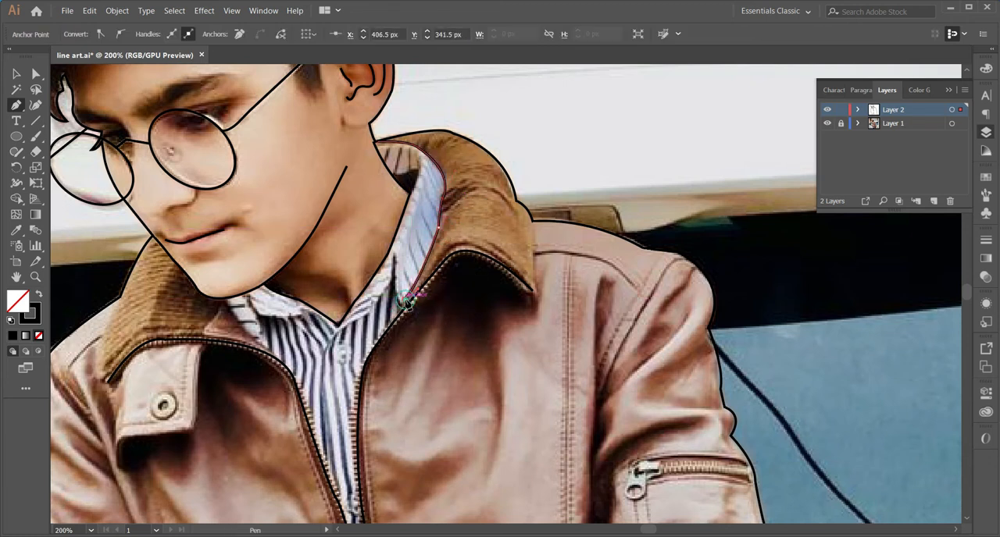
left_click(374, 350)
key("v")
key("p")
left_click(226, 297)
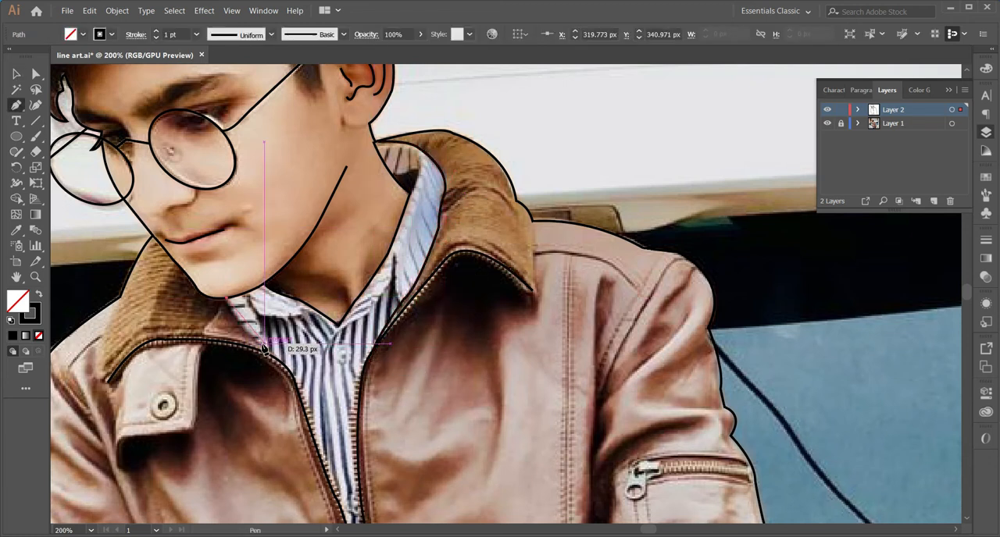
left_click(264, 346)
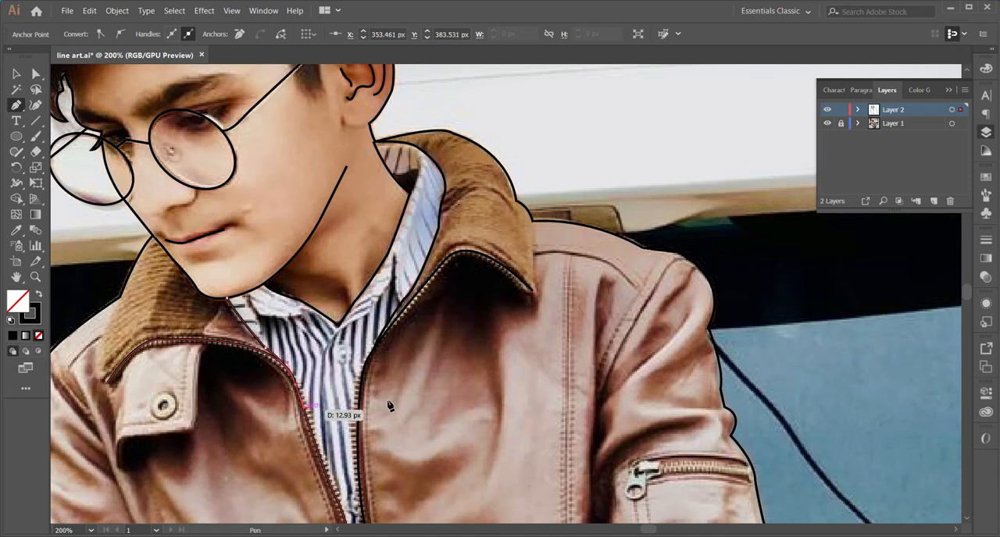
Trace the upper contour of the hand from the ribbed cuff to the tip of the extended finger
scroll(390, 406, "down", 5)
key("z")
left_click(489, 317, "alt")
left_click(489, 313, "alt")
left_click(489, 309, "alt")
scroll(503, 344, "down", 2)
left_click(498, 439)
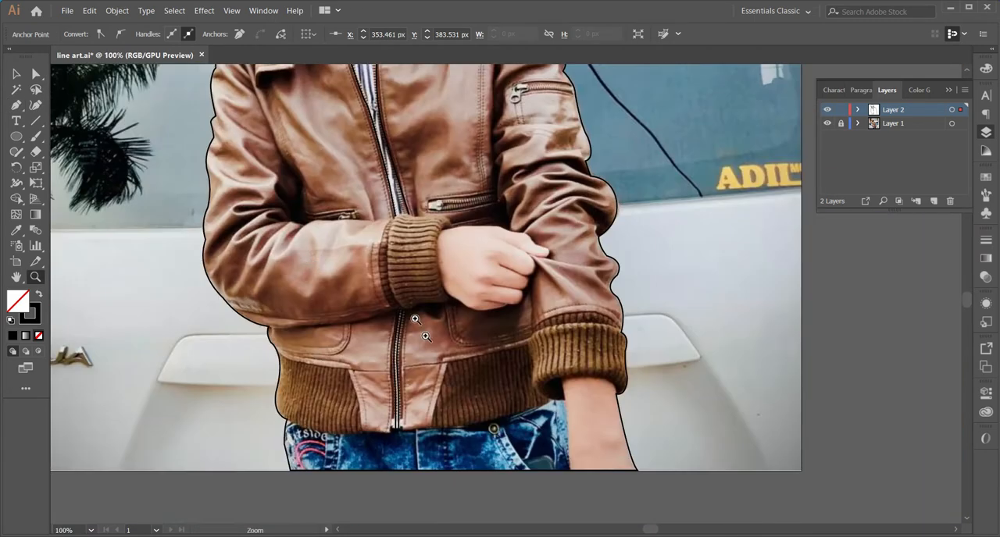
left_click(316, 247)
key("p")
scroll(568, 246, "right", 3)
key("z")
left_click(592, 259)
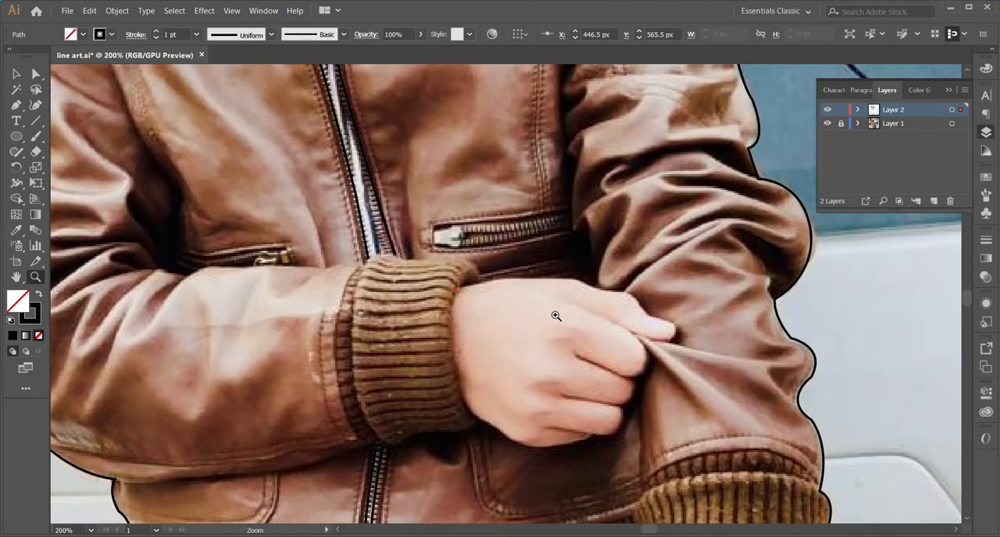
left_click(556, 315)
key("p")
left_click(361, 256)
left_click_drag(428, 239, 443, 239)
left_click_drag(554, 250, 608, 260)
left_click_drag(606, 261, 662, 334)
left_click(685, 305)
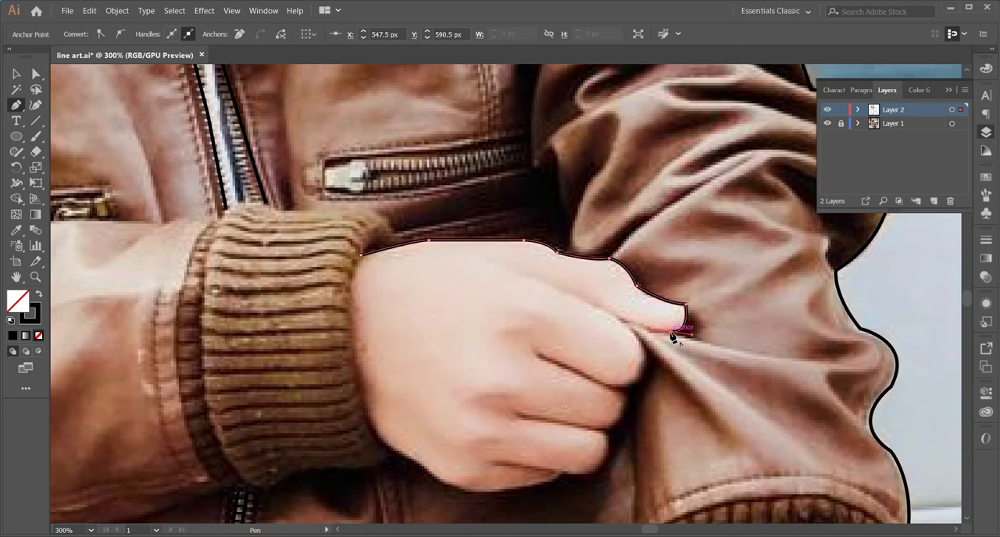
Continue the hand outline under the extended finger and around the rounded ends of the folded fingers
left_click_drag(623, 326, 625, 328)
key("ctrl+z")
left_click_drag(641, 372, 584, 384)
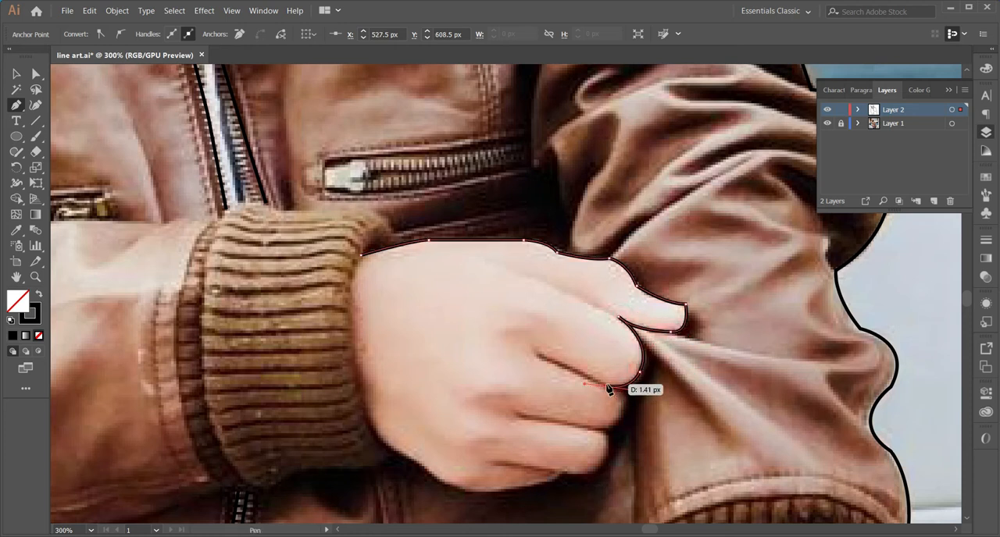
left_click_drag(616, 422, 615, 428)
left_click(583, 426)
left_click_drag(603, 466, 584, 490)
Trace the underside of the hand and close the outline along the cuff's edge
scroll(577, 437, "down", 2)
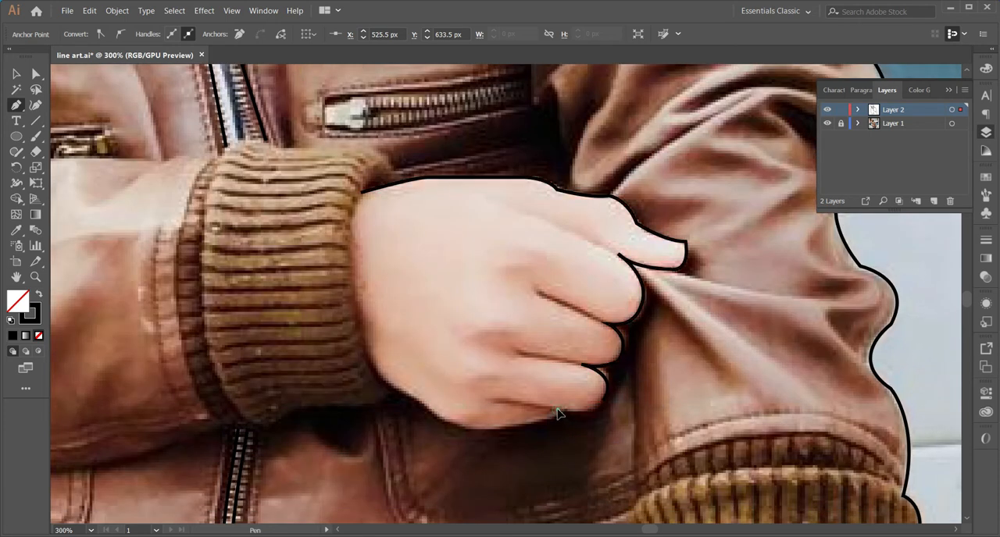
left_click_drag(556, 414, 453, 426)
left_click_drag(388, 385, 372, 380)
left_click_drag(358, 328, 358, 297)
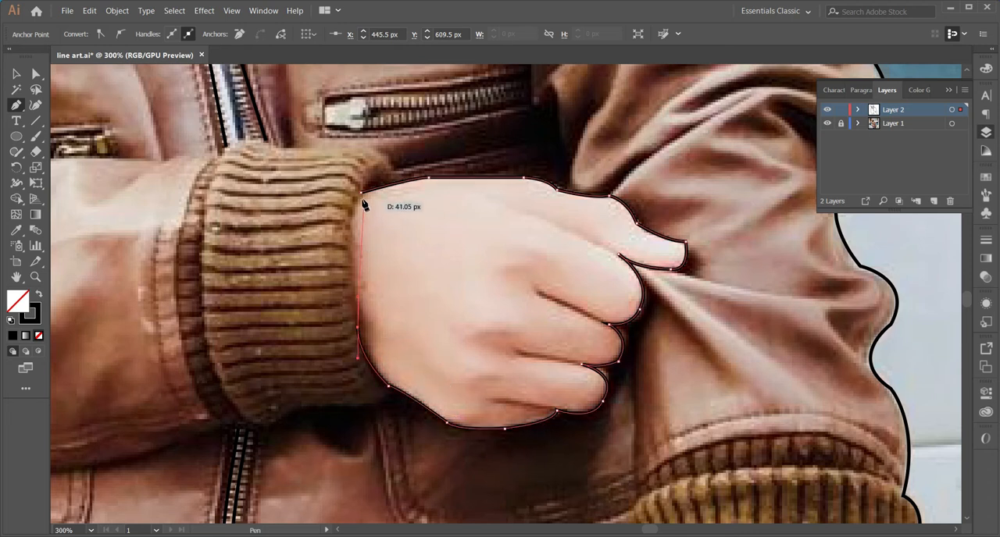
left_click_drag(361, 193, 373, 165)
Draw the straight dividing line between the upper two folded fingers, ending at the hand outline
left_click_drag(409, 270, 573, 360)
left_click(699, 381)
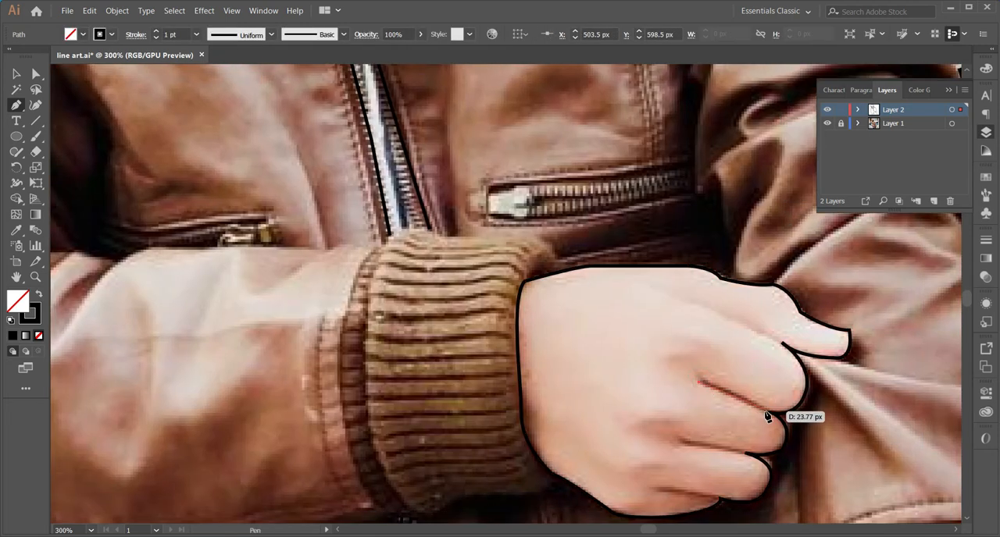
left_click(770, 410)
key("ctrl+z")
left_click(769, 410)
key("ctrl+z")
left_click(769, 413)
key("v")
key("p")
Draw the two dividing lines of the lower folded fingers, each ending at the hand outline
left_click(683, 441)
left_click(747, 454)
key("v")
key("p")
left_click(657, 487)
left_click(719, 500)
key("v")
key("p")
Draw the line from the back of the hand to the notch below the extended finger
left_click(692, 300)
left_click(781, 341)
left_click_drag(554, 341, 734, 388)
key("v")
key("p")
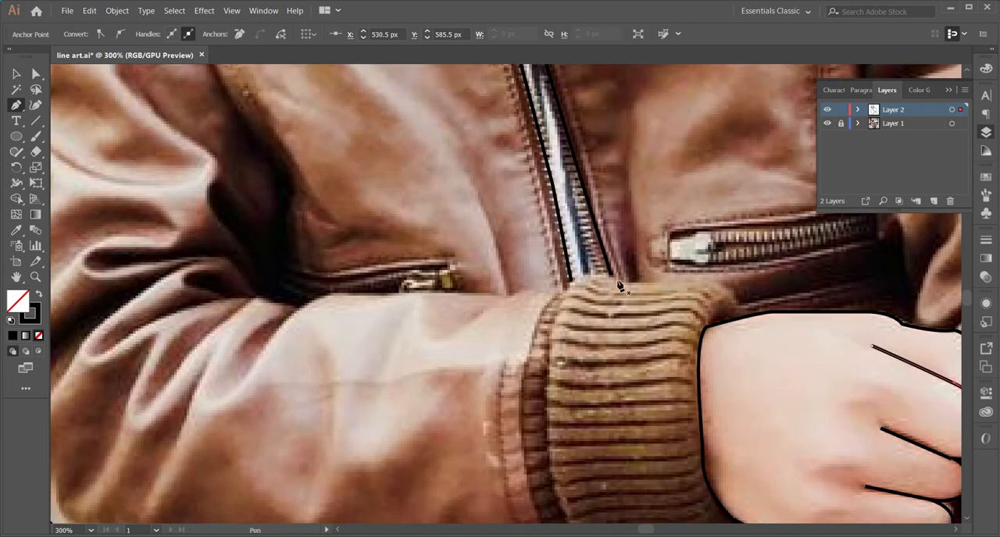
Trace the ribbed cuff's outline from the top of the hand around its sleeve side to the hand's underside
left_click(740, 317)
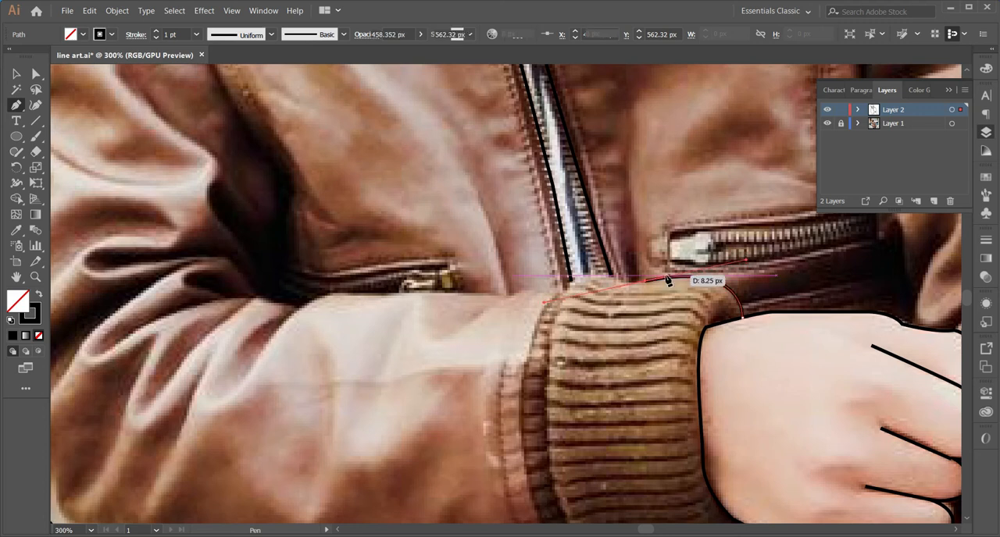
left_click(587, 280)
left_click_drag(553, 319, 549, 342)
scroll(550, 332, "down", 6)
left_click_drag(558, 416, 565, 445)
scroll(560, 421, "down", 4)
left_click_drag(608, 423, 741, 352)
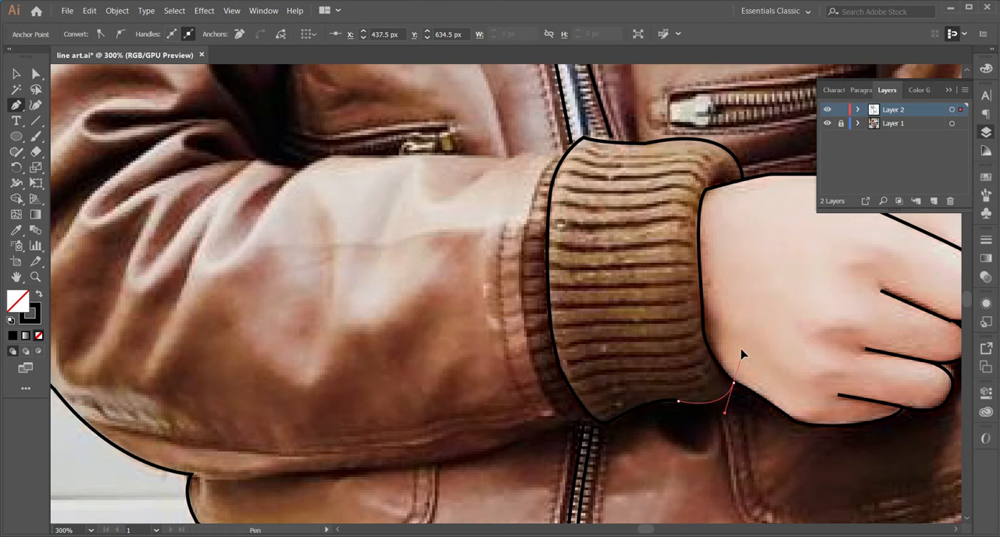
Trace the inner edge of the bent arm's upper sleeve against the jacket body, down to the elbow fold
scroll(594, 393, "up", 5)
scroll(594, 393, "left", 5)
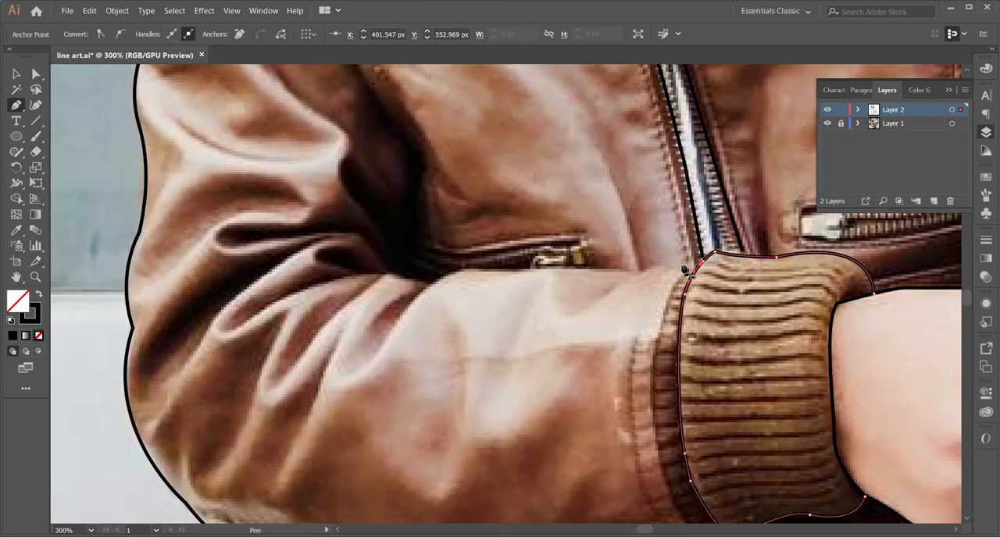
left_click_drag(345, 135, 331, 386)
left_click(259, 103)
left_click(295, 198)
left_click(328, 272)
left_click_drag(361, 343, 367, 354)
left_click_drag(388, 387, 392, 413)
left_click_drag(394, 484, 394, 421)
left_click(380, 416)
left_click(383, 462)
Continue the sleeve line along the forearm's upper edge to the ribbed cuff and end the path
left_click_drag(416, 468, 425, 477)
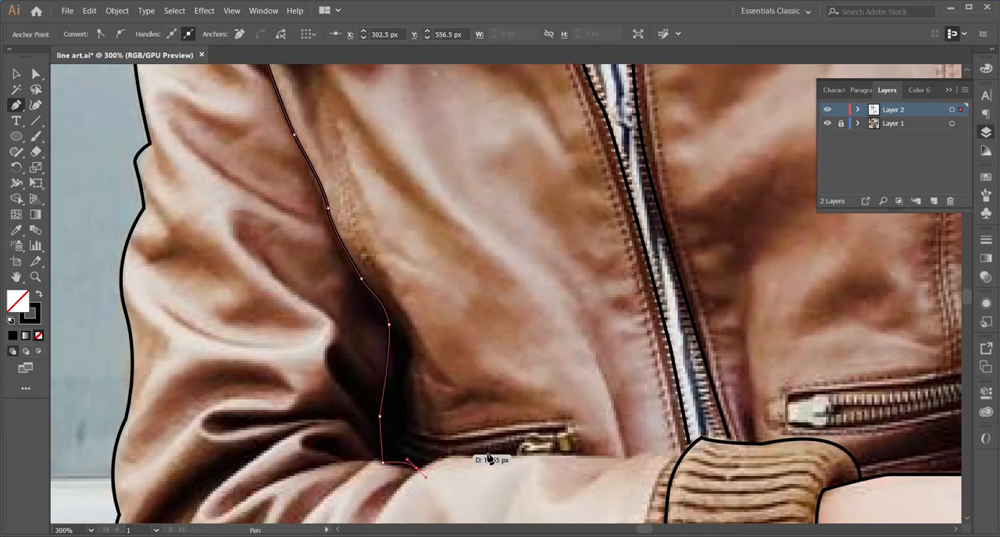
left_click_drag(503, 464, 521, 466)
left_click(633, 454)
left_click(687, 452)
scroll(670, 453, "down", 6)
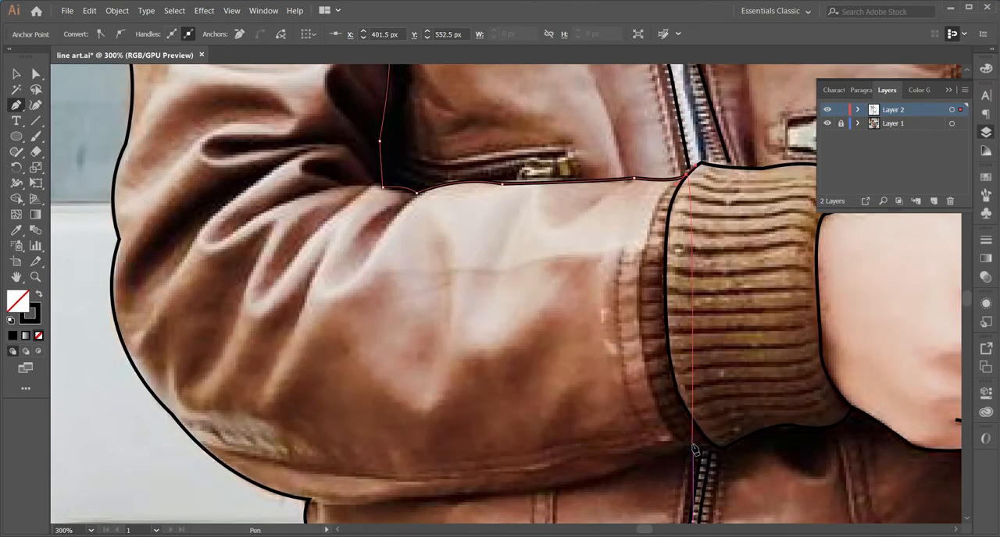
key("Escape")
Trace the bent forearm's underside from the elbow along the jacket body to the ribbed cuff and end the path
left_click(306, 436)
left_click_drag(437, 424, 451, 425)
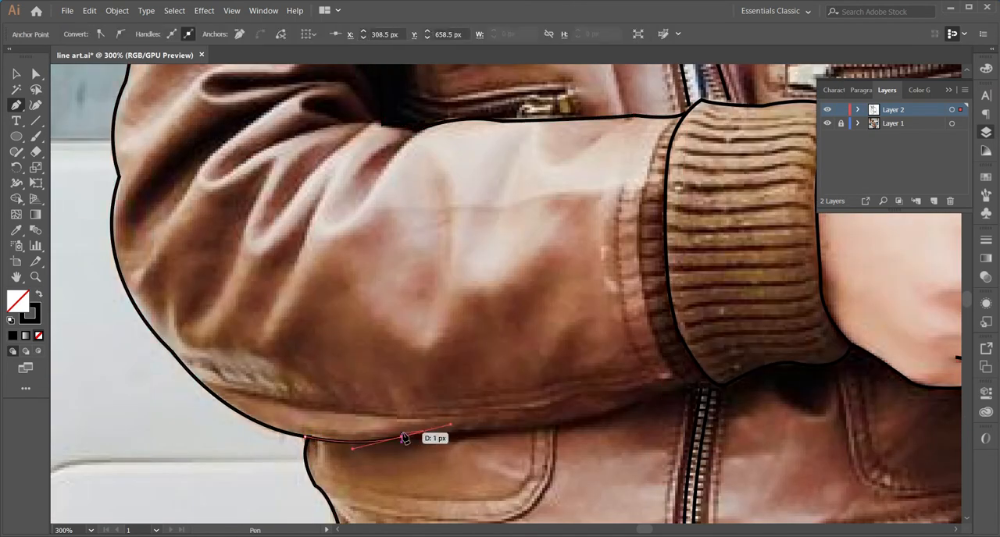
left_click_drag(719, 382, 755, 359)
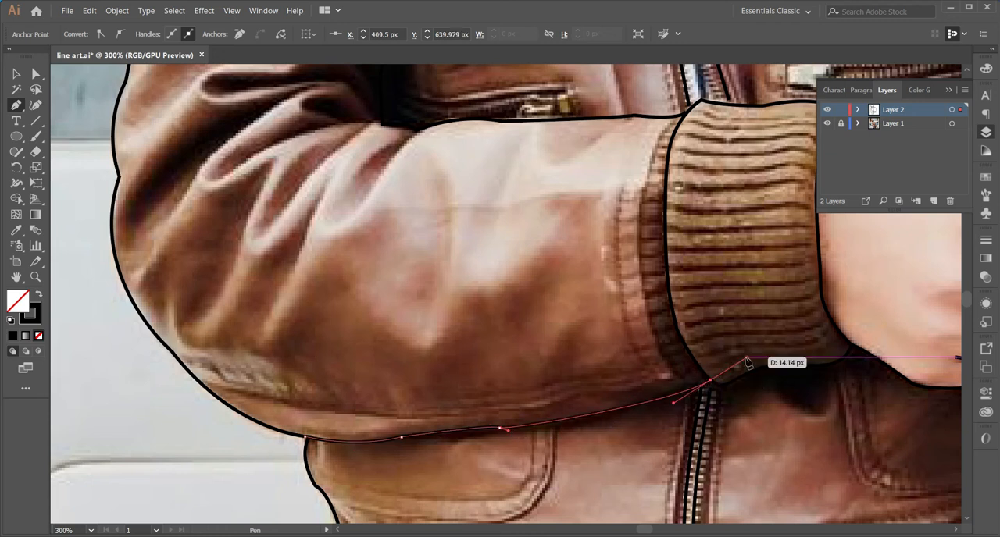
key("ctrl+minus")
key("ctrl+minus")
left_click(661, 330, "ctrl")
key("Escape")
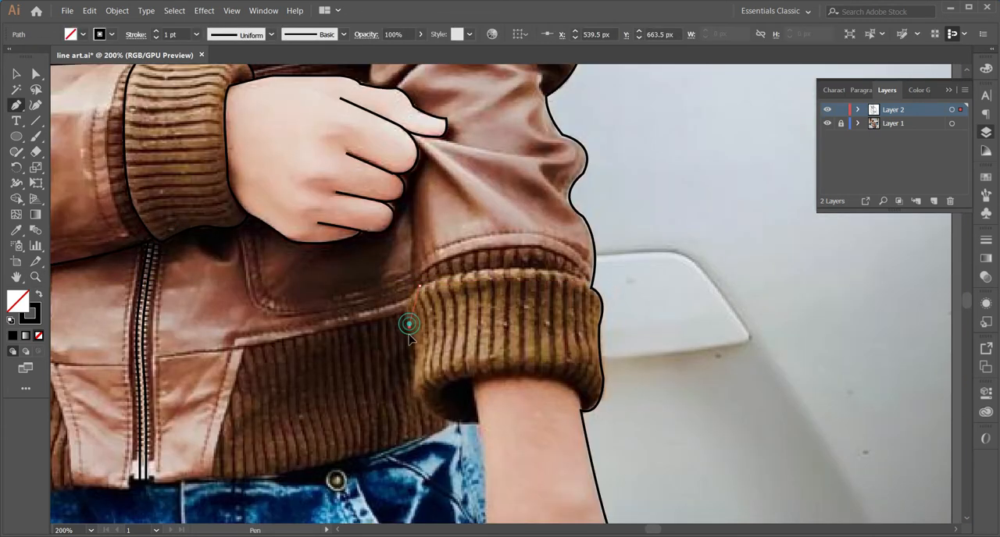
Outline the straight arm's ribbed cuff, including its opening around the wrist and its upper edge below the sleeve
left_click_drag(412, 378, 442, 421)
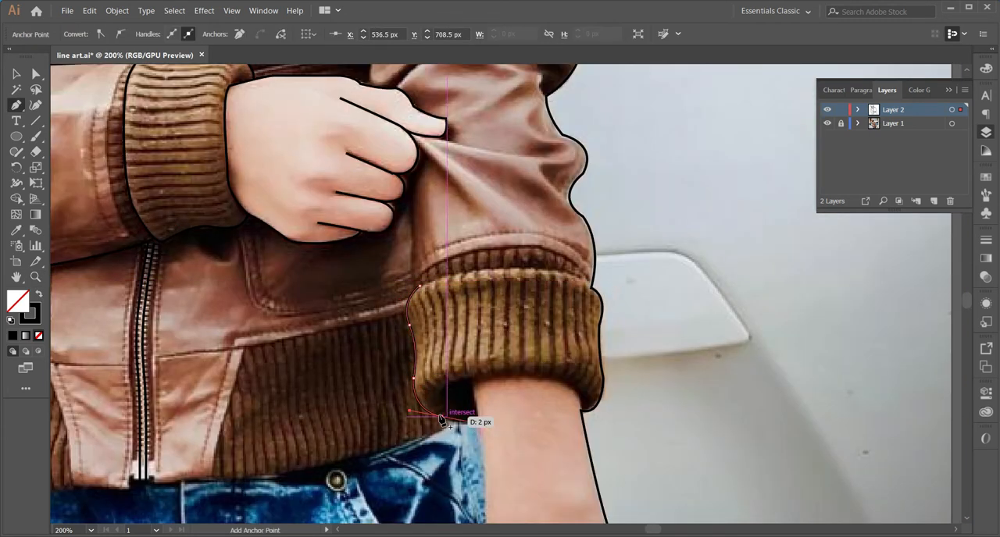
left_click_drag(580, 408, 585, 467)
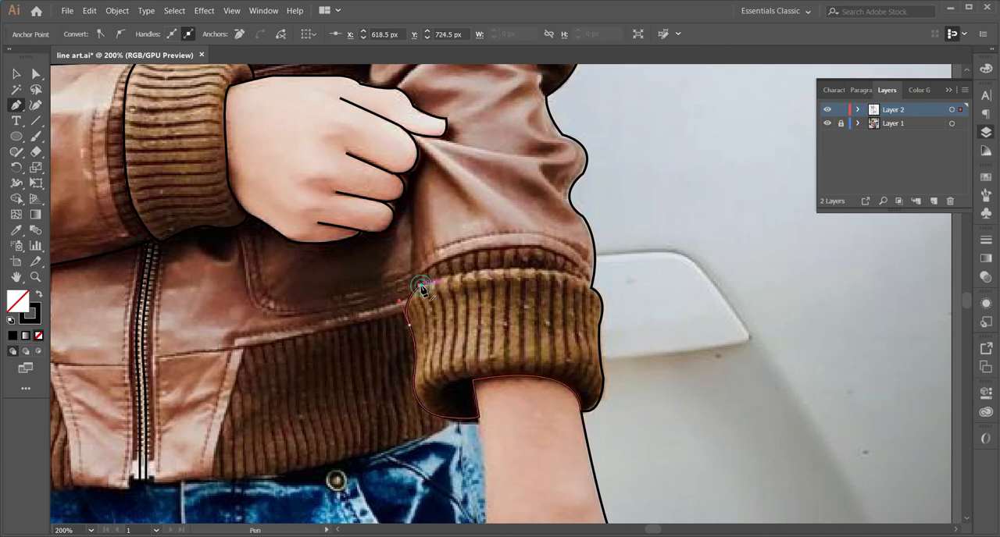
left_click(592, 292)
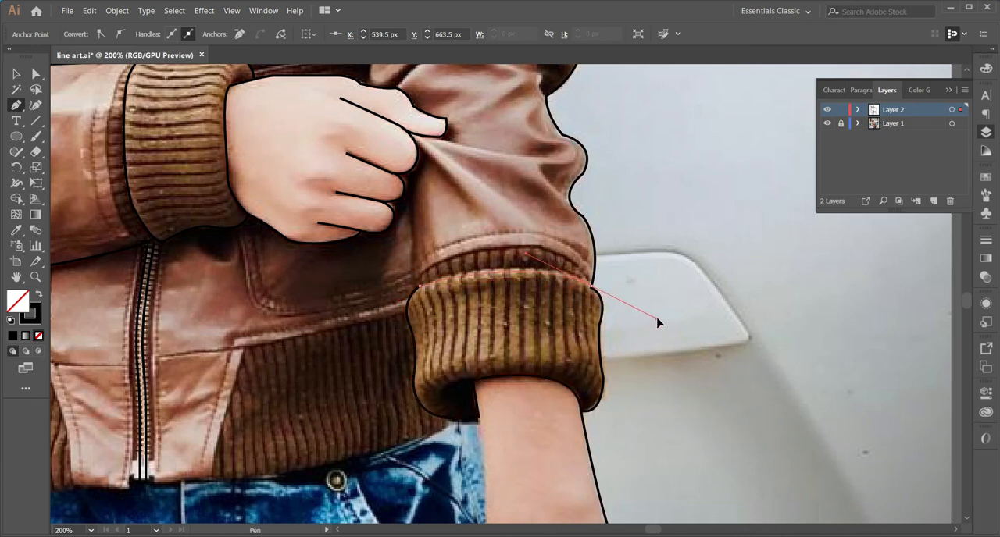
Draw the inner edge of the bare wrist from the photo's lower border up to the cuff opening
scroll(657, 322, "down", 3)
left_click(490, 389)
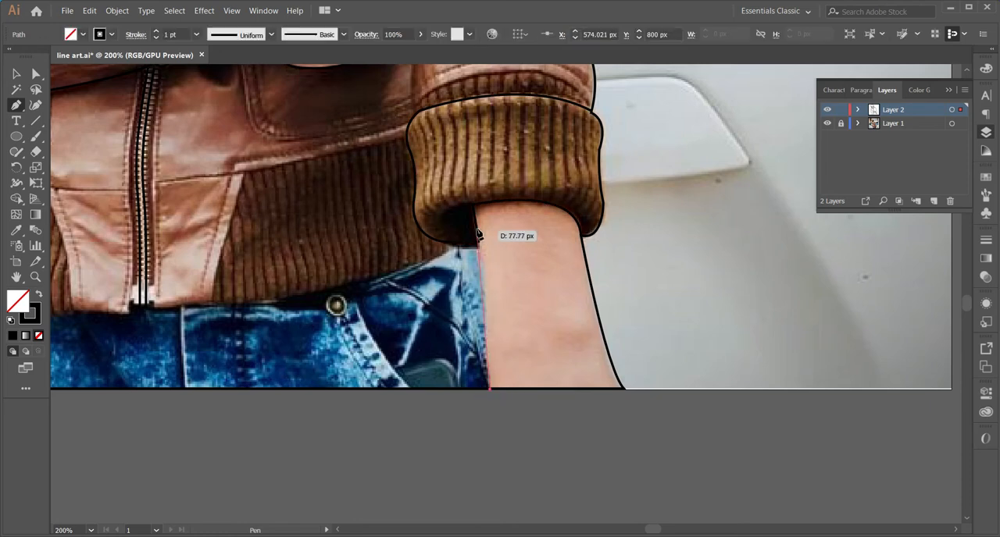
left_click(479, 243)
Check the whole line art by hiding the photo layer and showing it again
key("ctrl+alt+space")
left_click(449, 278, "alt")
left_click(459, 234, "alt")
left_click(462, 211, "alt")
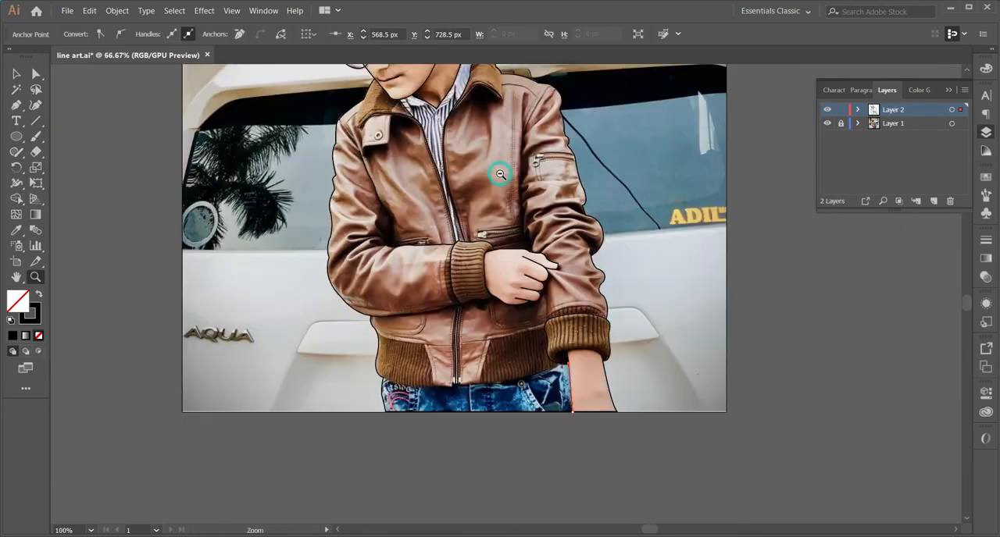
left_click(499, 173, "alt")
left_click(827, 124)
left_click(827, 124)
Trace the jagged lower edge of the hair across the forehead, from the front of the fringe towards the temple
left_click(423, 179)
left_click(507, 271)
left_click(507, 271)
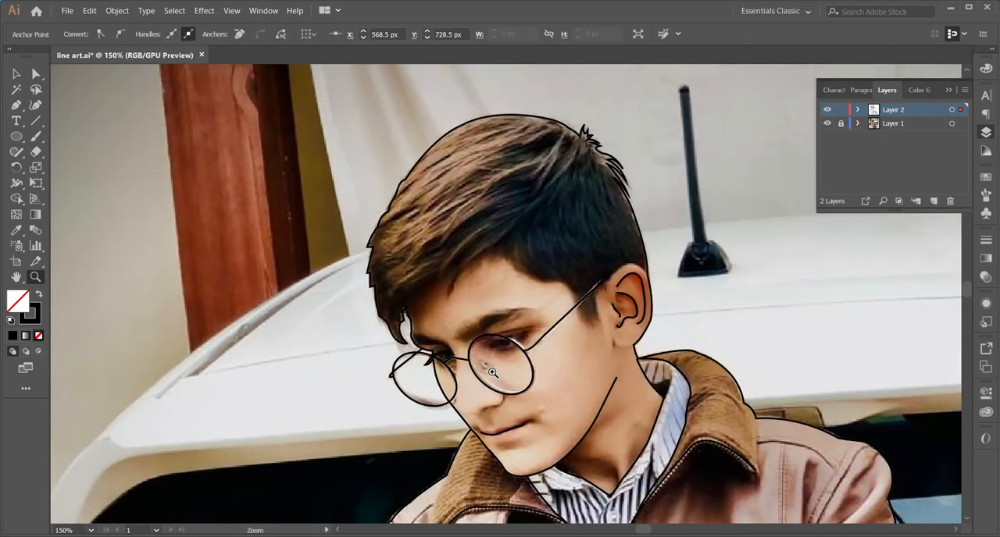
key("p")
left_click(348, 290)
left_click_drag(395, 251, 403, 283)
left_click_drag(404, 271, 473, 211)
left_click_drag(475, 207, 502, 224)
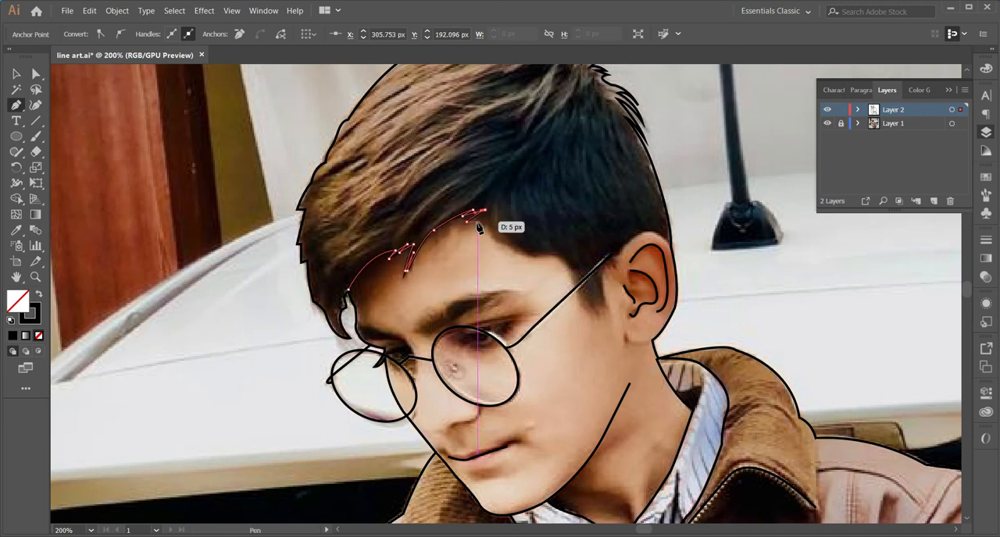
left_click(498, 239)
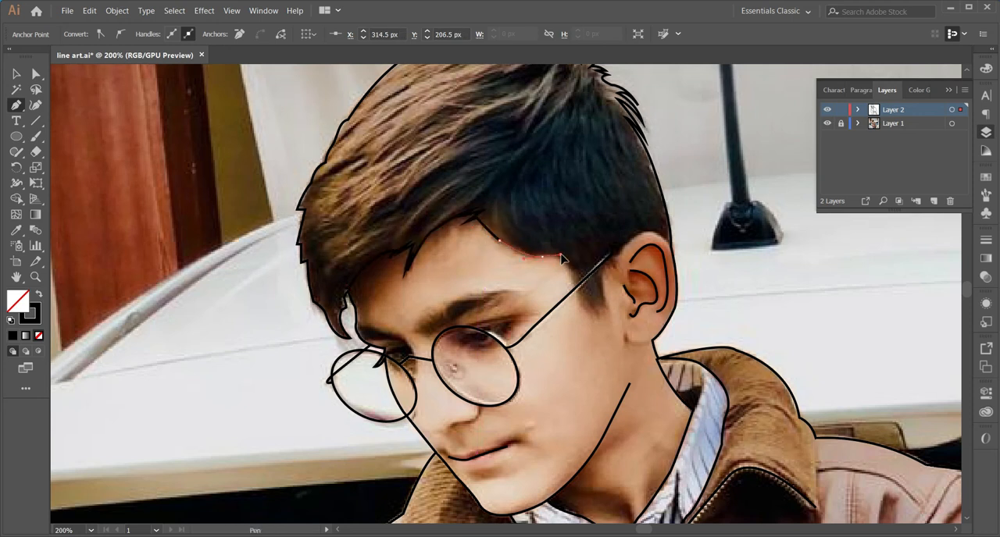
Continue the hairline around the sideburn up to the ear and end the path
left_click_drag(542, 257, 573, 278)
left_click_drag(598, 312, 615, 274)
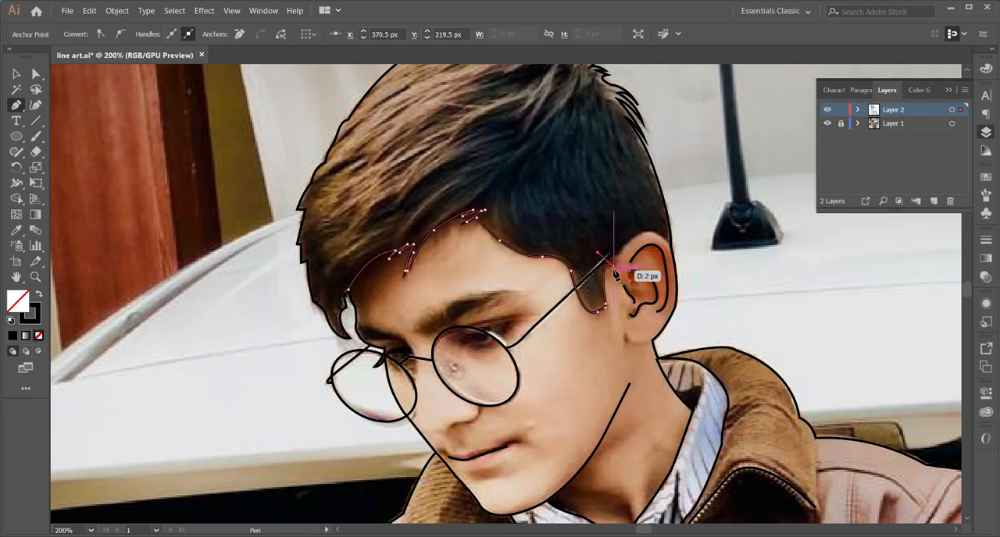
left_click_drag(674, 252, 698, 297)
scroll(609, 234, "down", 2)
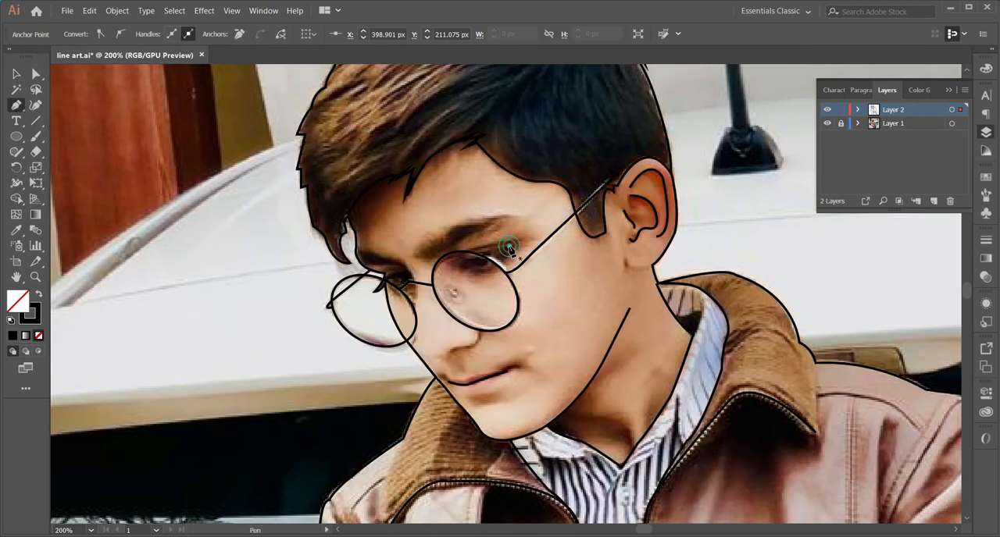
key("Escape")
Draw the eye line inside the round lens and the curved lower edge of the near nostril
left_click_drag(473, 263, 460, 271)
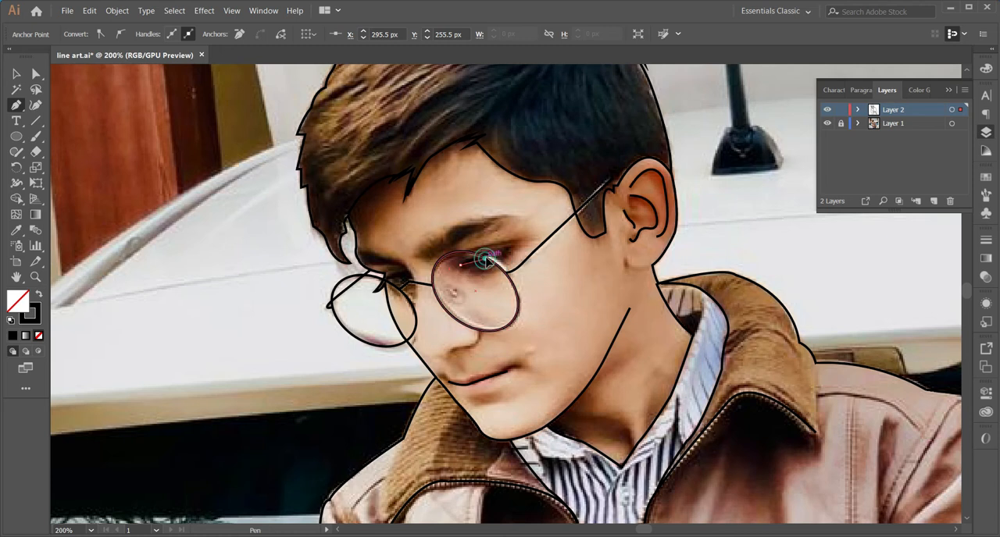
left_click(495, 259)
scroll(498, 264, "down", 2)
left_click_drag(456, 262, 467, 264)
left_click(474, 235)
scroll(553, 273, "down", 1)
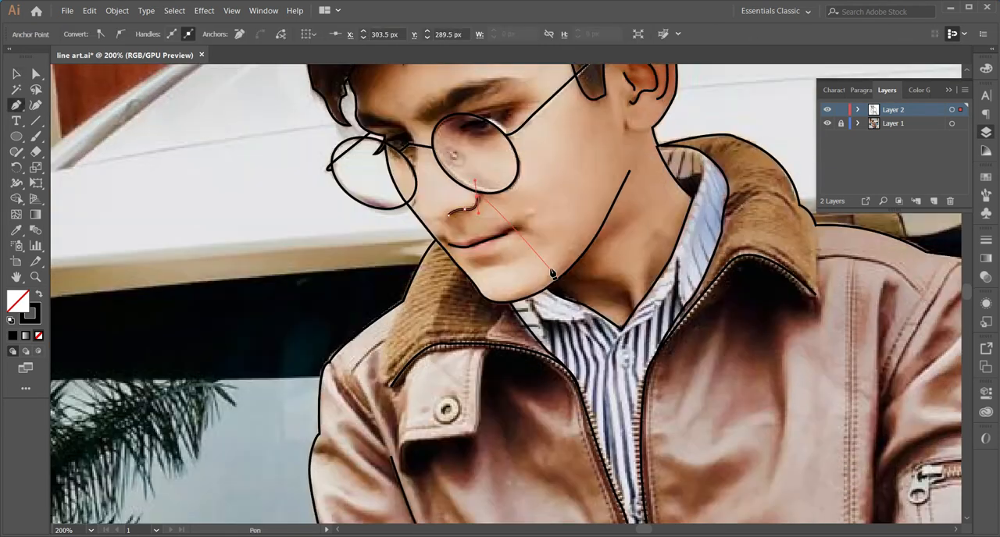
left_click(421, 212)
left_click_drag(435, 220, 449, 217)
key("ctrl+z")
key("ctrl+z")
left_click(419, 209)
key("ctrl+z")
key("ctrl+z")
Draw the short curve at the nose tip, and check the line art with the photo layer hidden and shown again
left_click(419, 208)
left_click_drag(681, 519, 417, 128)
key("z")
left_click(363, 299, "alt")
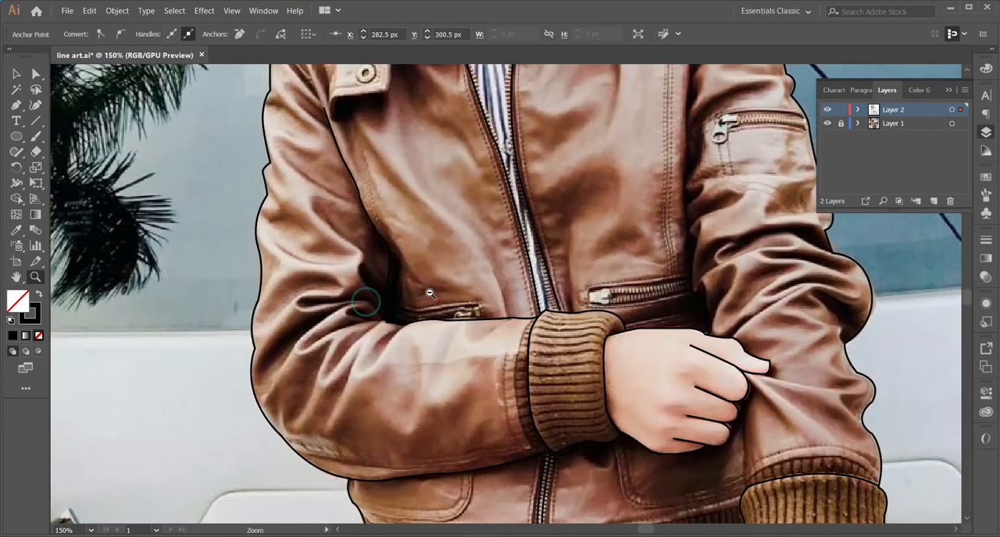
left_click(527, 285, "alt")
left_click(527, 284, "alt")
left_click(826, 124)
left_click(826, 125)
Trace the jacket's lower hem above the jeans, from the outer side past the zipper to the hanging wrist
key("p")
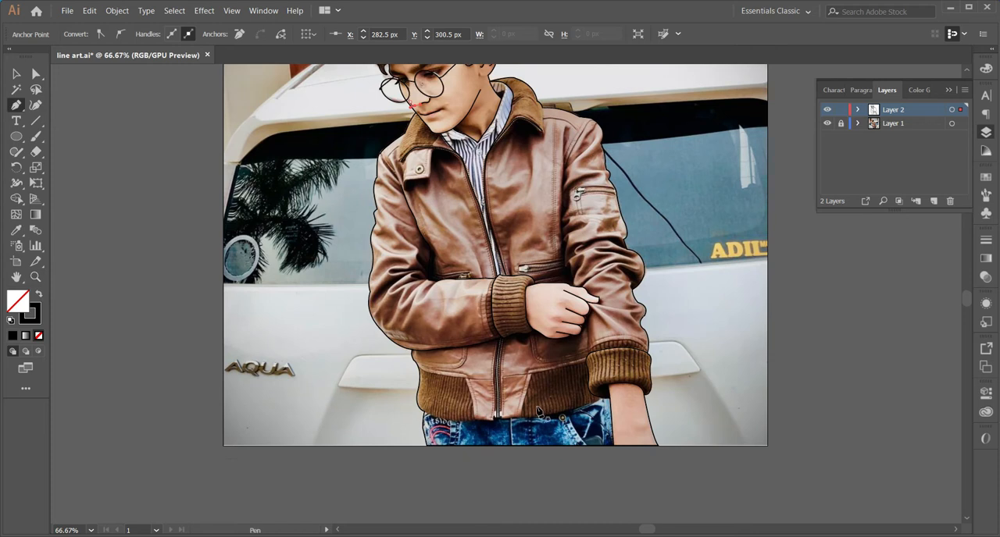
scroll(531, 410, "up", 2)
left_click(242, 279)
left_click_drag(363, 303, 411, 298)
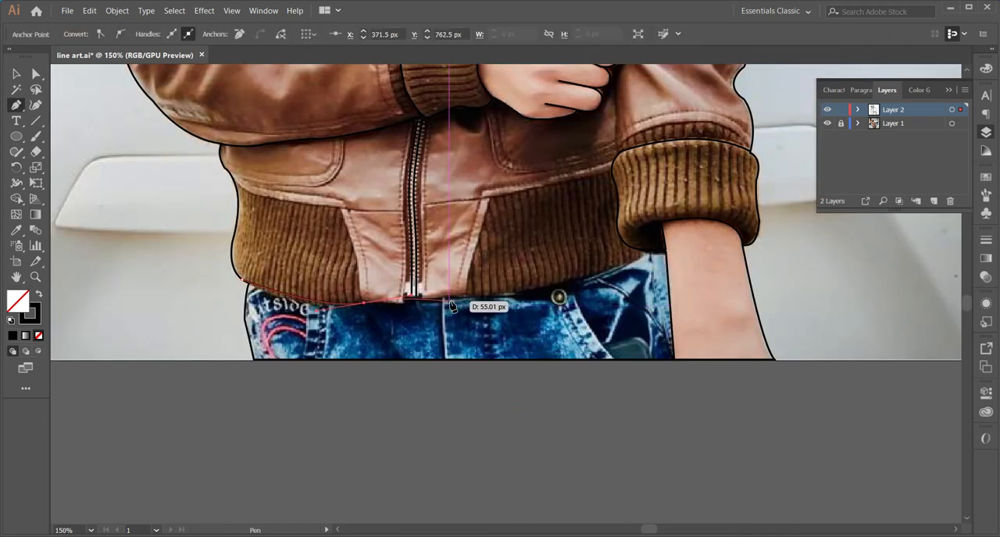
left_click_drag(656, 272, 656, 272)
left_click_drag(663, 237, 675, 226)
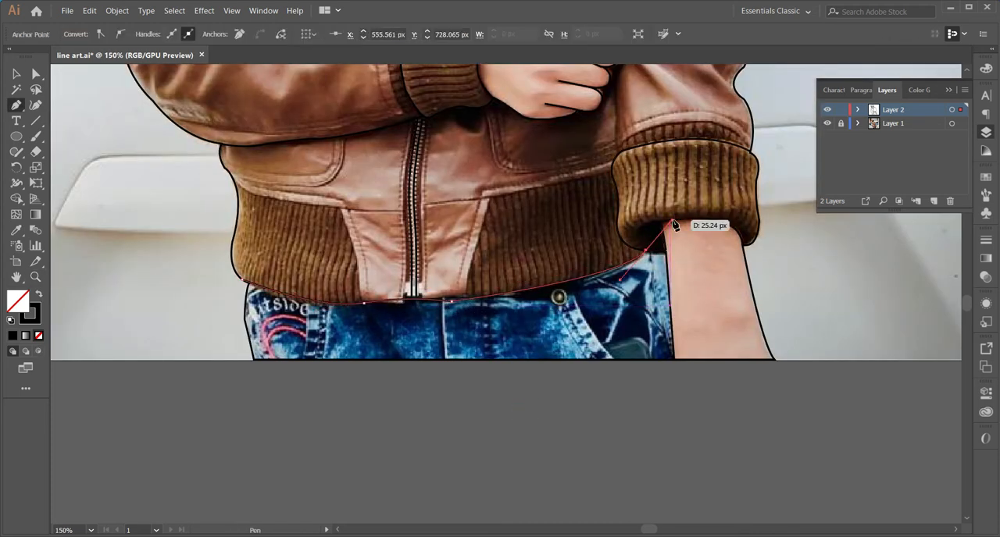
left_click(877, 273, "ctrl")
Draw the pocket seam lines on both sides of the jeans, below the hem down to the photo's lower border
left_click_drag(850, 270, 818, 400)
left_click_drag(604, 489, 638, 503)
left_click(624, 506, "ctrl")
left_click(298, 428)
left_click_drag(289, 490, 268, 482)
left_click(290, 497, "ctrl")
left_click(290, 491)
Draw a curved fold line across the straight arm's sleeve at the elbow
key("o")
left_click_drag(515, 305, 362, 516)
left_click(442, 262, "ctrl")
left_click(483, 259)
left_click_drag(560, 277, 563, 294)
left_click(559, 299, "ctrl")
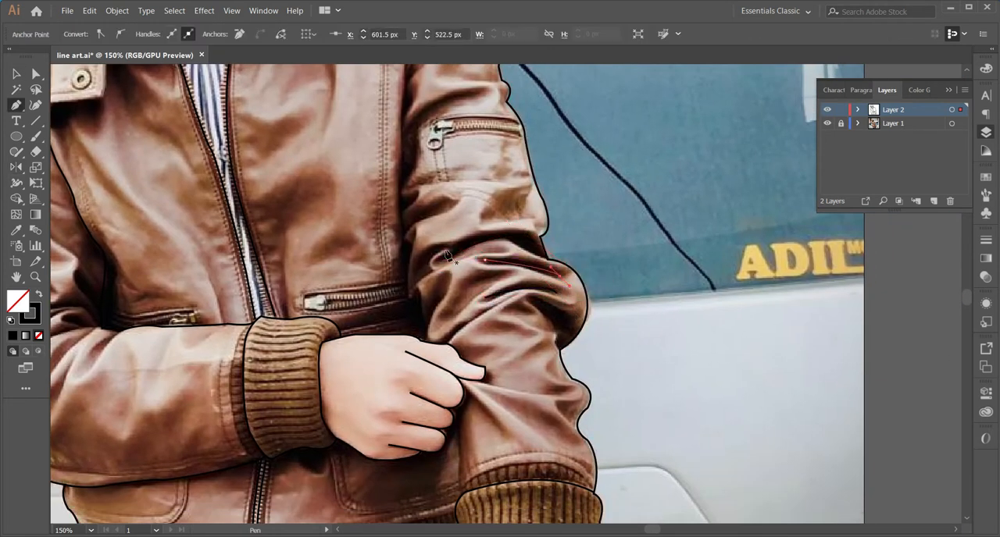
Trace the straight arm's inner sleeve edge against the jacket body down to the hand, and refine its middle with the Paintbrush
scroll(410, 192, "up", 3)
left_click(409, 114)
left_click_drag(402, 157, 405, 186)
left_click_drag(406, 251, 406, 275)
left_click(413, 292)
left_click(411, 334)
left_click(410, 373)
left_click(422, 410)
left_click(428, 437)
left_click(440, 445, "ctrl")
left_click(446, 444)
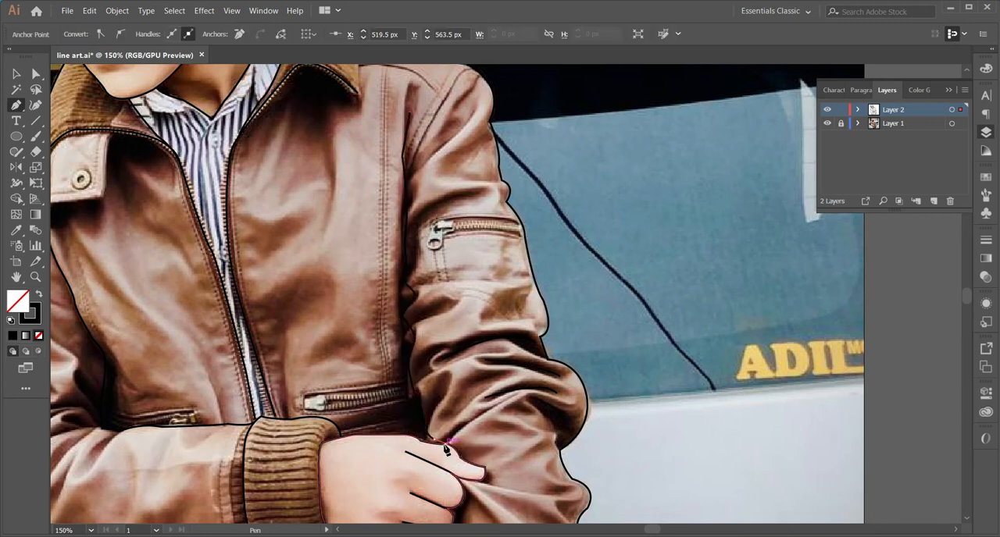
key("b")
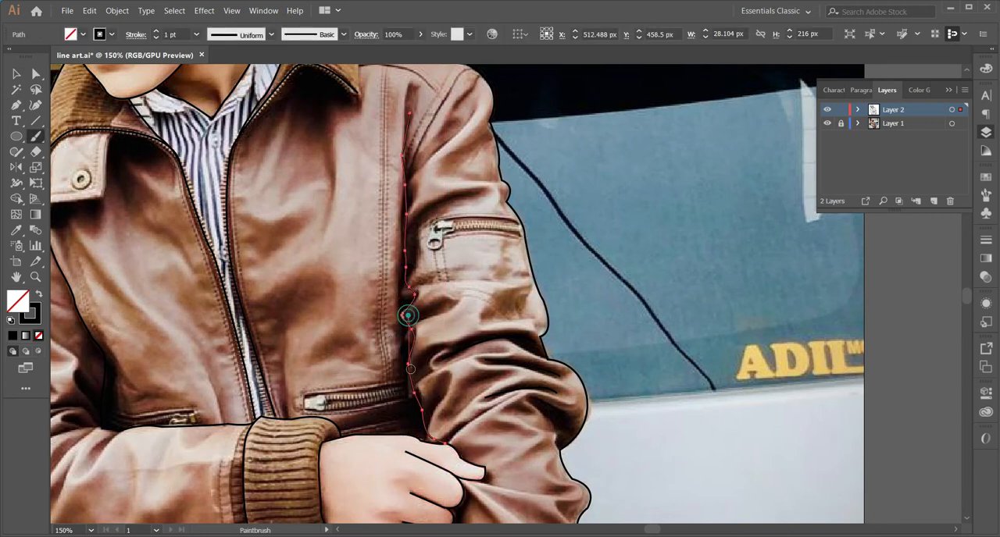
scroll(420, 213, "down", 5)
Continue the straight arm's inner sleeve edge from below the extended finger down to the ribbed cuff
key("p")
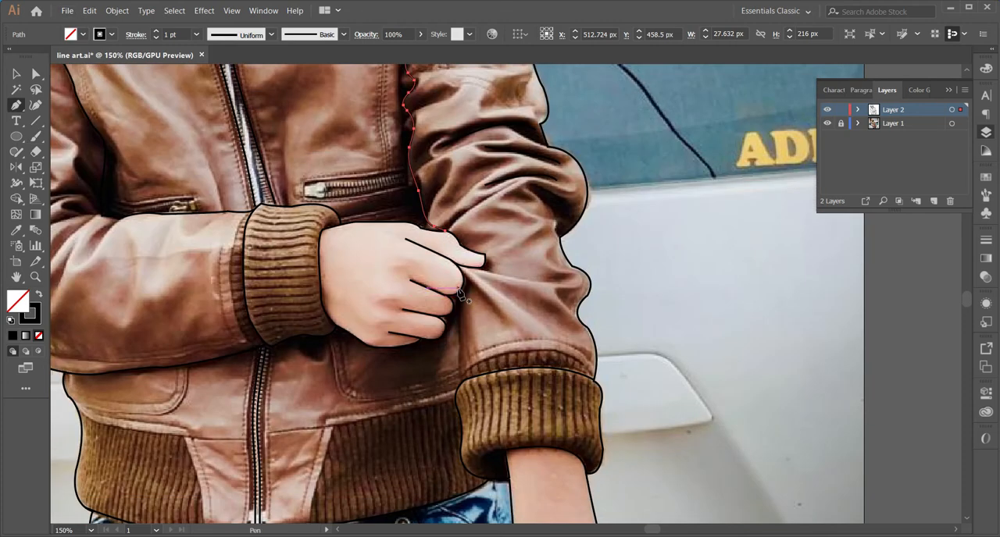
left_click(462, 289)
left_click(466, 324)
left_click(464, 368)
left_click(460, 382)
Examine the full figure with the photo layer hidden and shown to find missing lines
scroll(461, 382, "down", 1)
left_click_drag(254, 317, 339, 434)
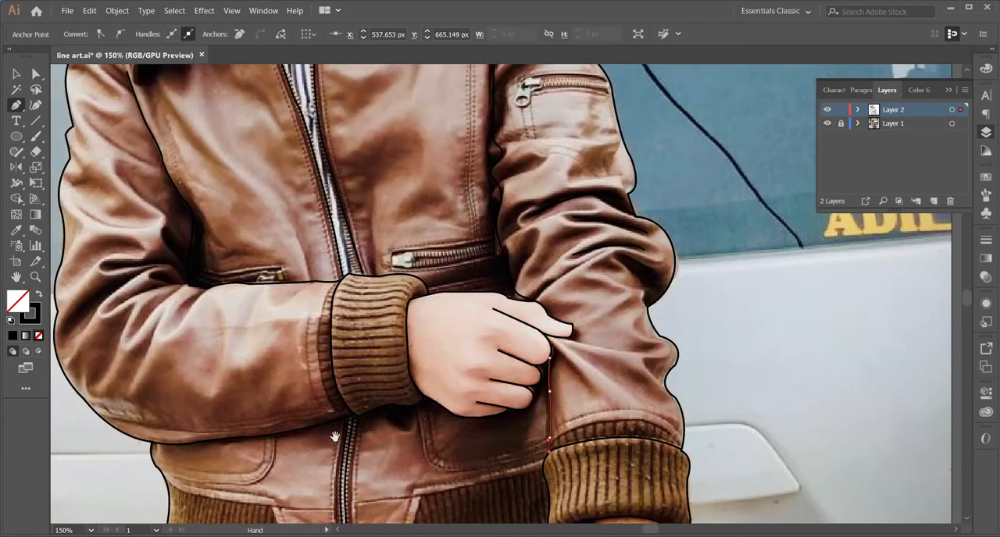
key("z")
double_click(453, 265, "alt")
left_click(452, 264, "alt")
key("v")
left_click(827, 123)
left_click(827, 123)
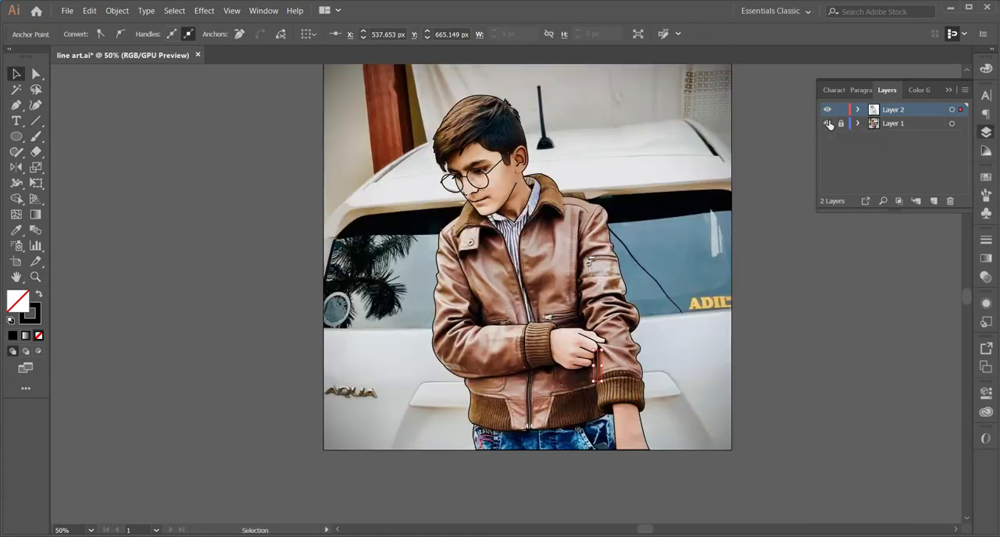
left_click(827, 123)
left_click(827, 123)
Trace the jacket collar's outer edge over the shoulder, from the neck side down to the collar tip
key("z")
triple_click(481, 182)
left_click(720, 226)
left_click(720, 277)
key("v")
key("p")
left_click(411, 283)
left_click(399, 349)
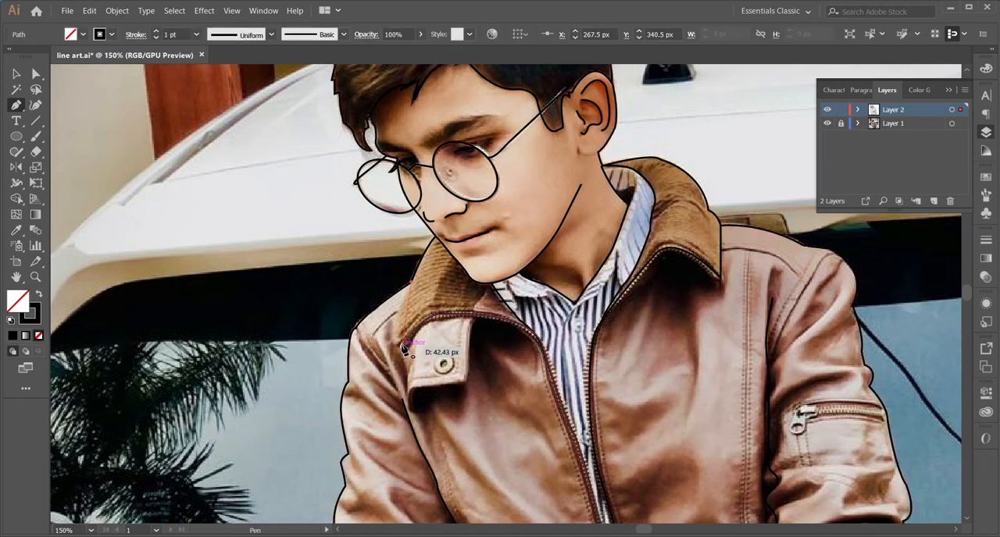
scroll(445, 324, "down", 2)
key("ctrl+z")
left_click(403, 267)
Outline the buttoned flap below the collar tip
left_click(409, 332)
left_click_drag(466, 312, 480, 248)
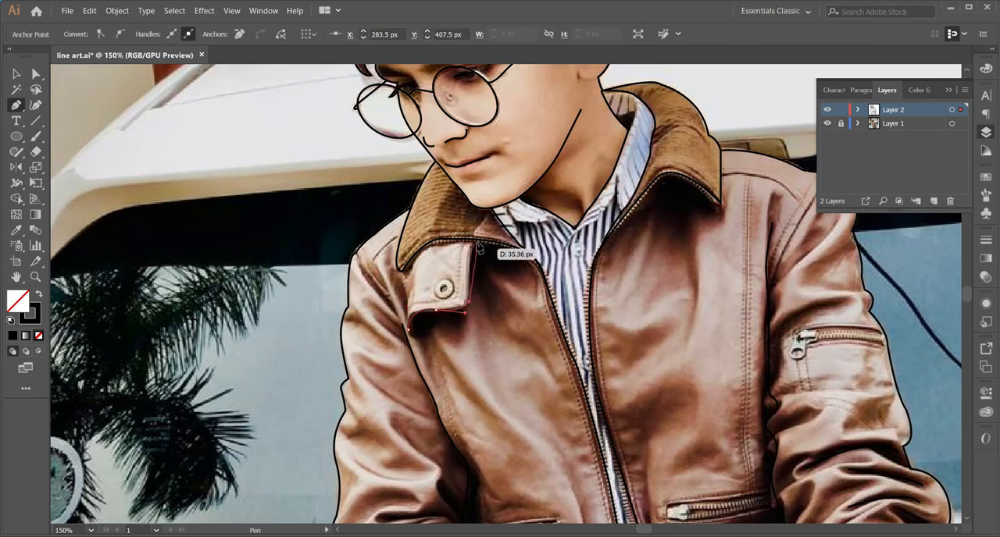
left_click(412, 252)
key("v")
Draw the shoulder seams of both sleeves between the shoulder outlines and the armpits
key("p")
left_click(402, 325)
left_click_drag(355, 251, 342, 249)
left_click_drag(727, 388, 457, 477)
key("v")
key("p")
left_click(566, 265)
left_click(539, 292)
left_click(512, 332)
left_click(499, 380)
Draw fold lines on the straight arm's upper sleeve beside the shoulder seam
scroll(504, 379, "down", 5)
key("v")
key("p")
left_click(573, 266)
left_click_drag(503, 303, 498, 338)
key("v")
key("p")
left_click(566, 171)
mouse_move(527, 230)
left_mouse_down()
mouse_move(510, 253)
mouse_move(617, 146)
left_mouse_up()
Draw two curved crease lines on the bent arm's upper sleeve, above the elbow fold
left_click(206, 203)
left_click_drag(277, 249, 309, 252)
key("Escape")
left_click(243, 261)
mouse_move(277, 286)
left_mouse_down()
mouse_move(294, 320)
mouse_move(291, 353)
mouse_move(335, 383)
left_mouse_up()
left_click(296, 322)
left_click(308, 347, "ctrl")
Draw short crease lines fanning out from the bent arm's elbow fold across the sleeve and forearm
left_click(232, 355)
left_click(236, 397)
key("v")
key("p")
left_click(261, 419)
key("v")
key("p")
left_click(297, 416)
key("v")
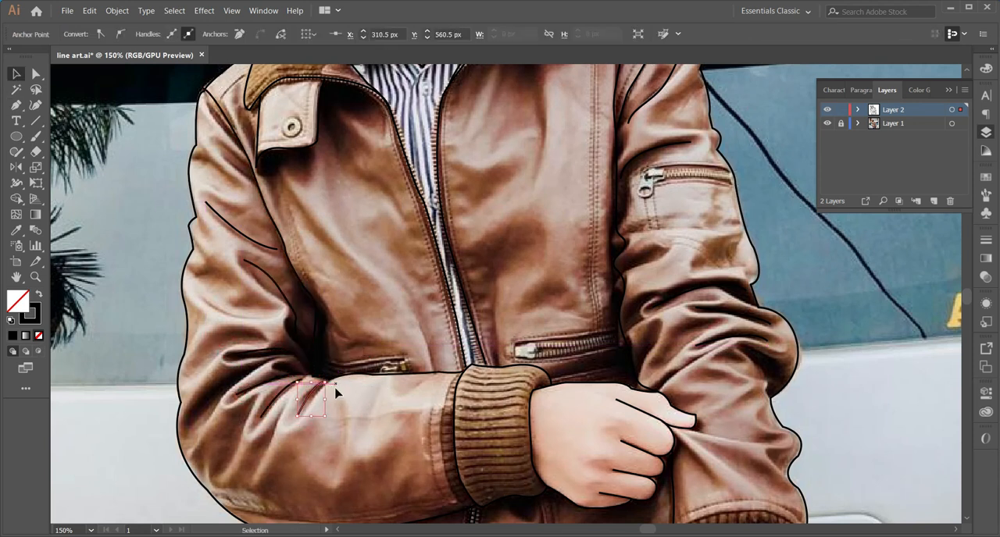
Draw a curved crease line across the bent arm's sleeve, below the two upper-sleeve creases
left_click(205, 288)
left_click_drag(275, 315, 339, 313)
key("v")
key("p")
Draw two more short diagonal crease lines on the bent arm's sleeve around the elbow
scroll(289, 352, "down", 2)
left_click(245, 407)
key("v")
mouse_move(277, 342)
left_mouse_down()
mouse_move(283, 317)
mouse_move(256, 286)
left_mouse_up()
key("v")
key("p")
left_click(220, 325)
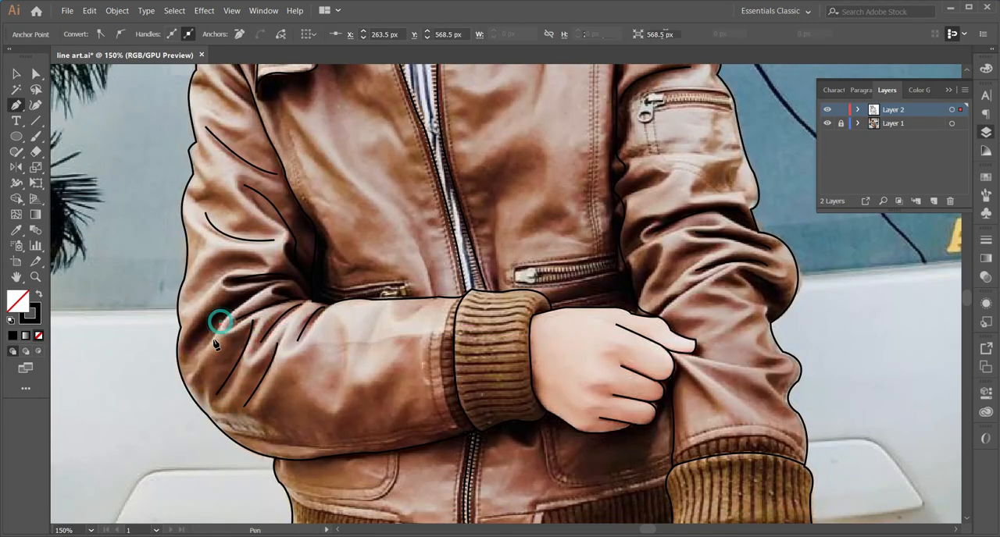
left_click_drag(200, 357, 202, 383)
key("v")
Outline the eyebrow on the ear side of the face as a closed curved shape
key("ctrl+0")
left_click(827, 123)
left_click(827, 123)
left_click(489, 198)
left_click(488, 199)
left_click(489, 200)
left_click(587, 391)
key("p")
left_click(372, 283)
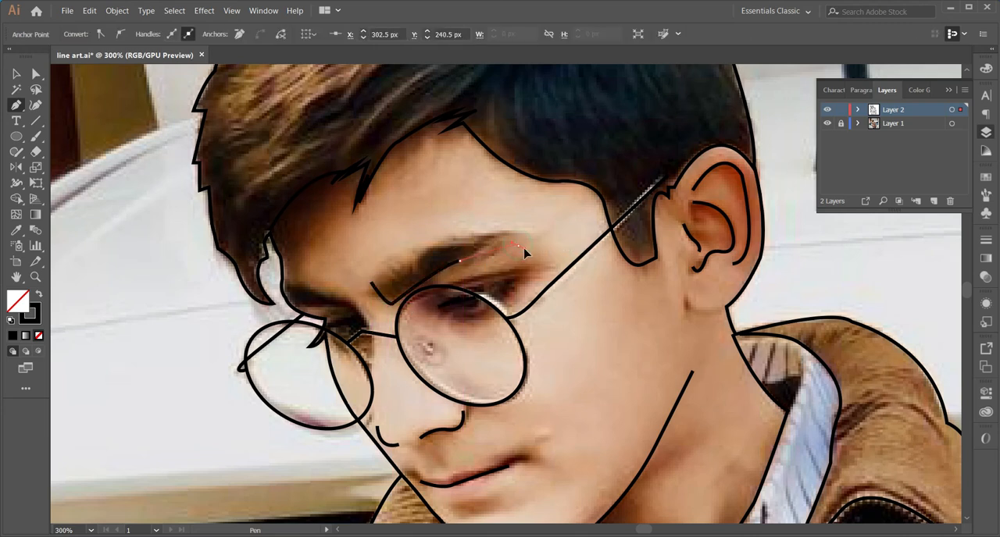
left_click_drag(439, 244, 387, 261)
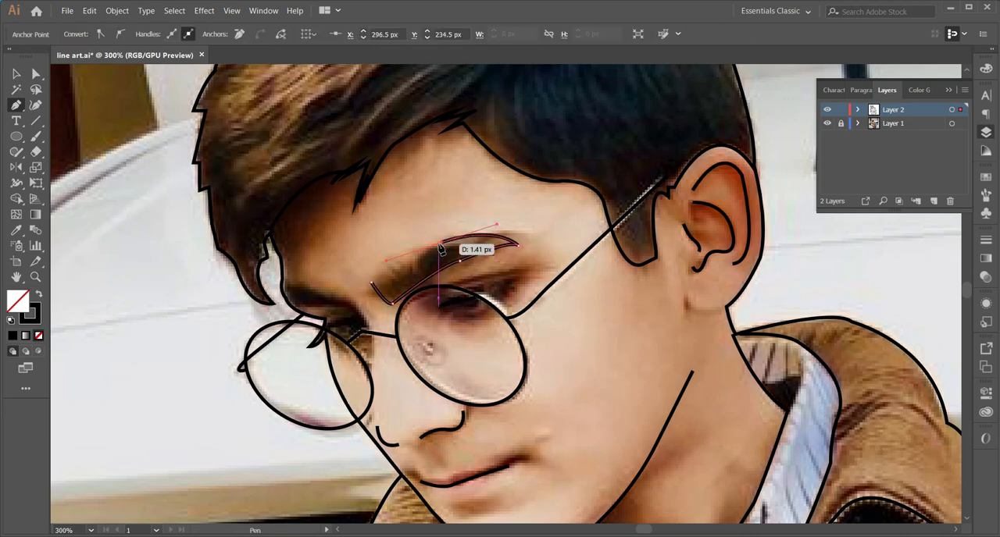
Outline the far eyebrow, beside the hair fringe, as a closed curved shape
left_click(285, 286)
left_click_drag(347, 306, 285, 313)
key("v")
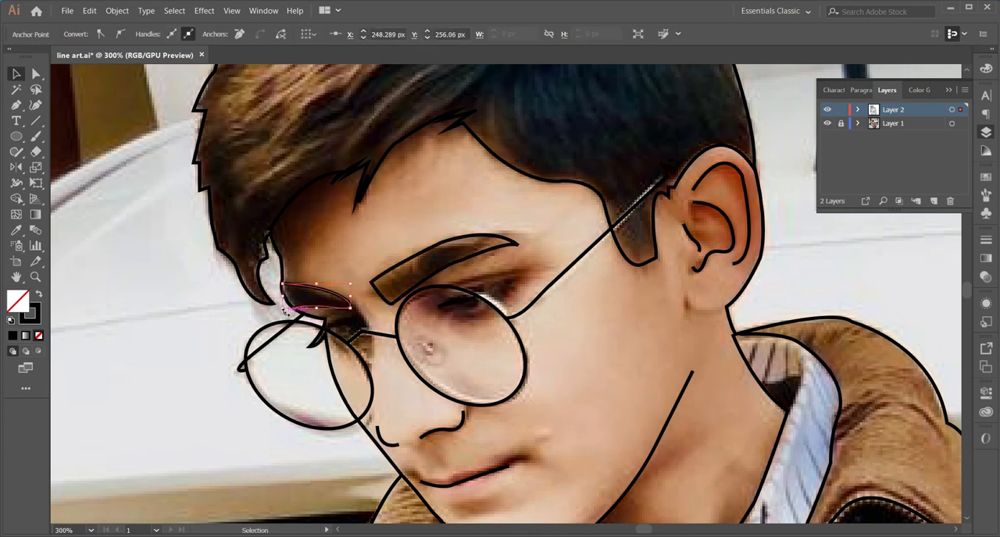
Draw the upper eyelid line across the upper part of the lens nearer the ear
key("p")
scroll(492, 330, "down", 2)
key("ctrl+y")
key("ctrl+y")
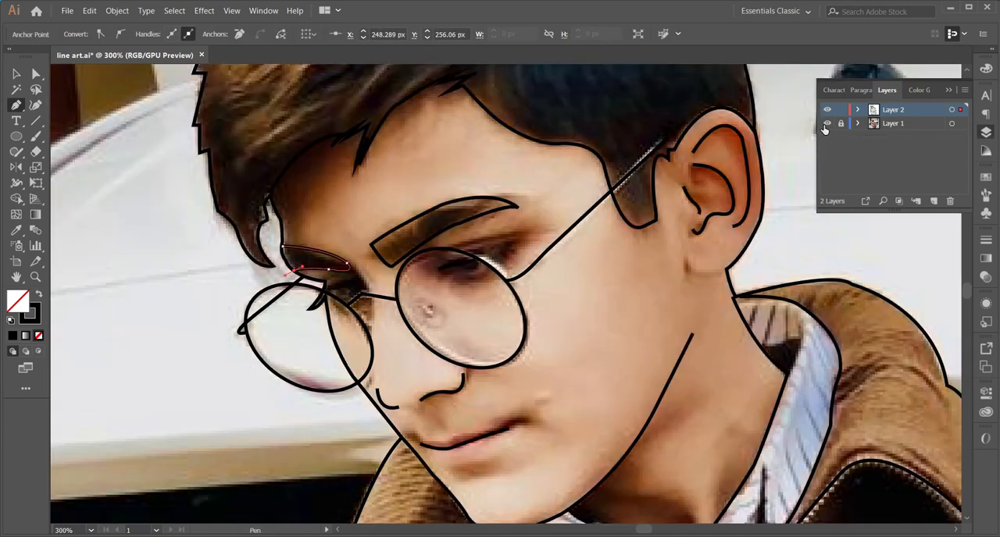
scroll(476, 250, "down", 3)
key("v")
key("p")
left_click_drag(442, 215, 513, 195)
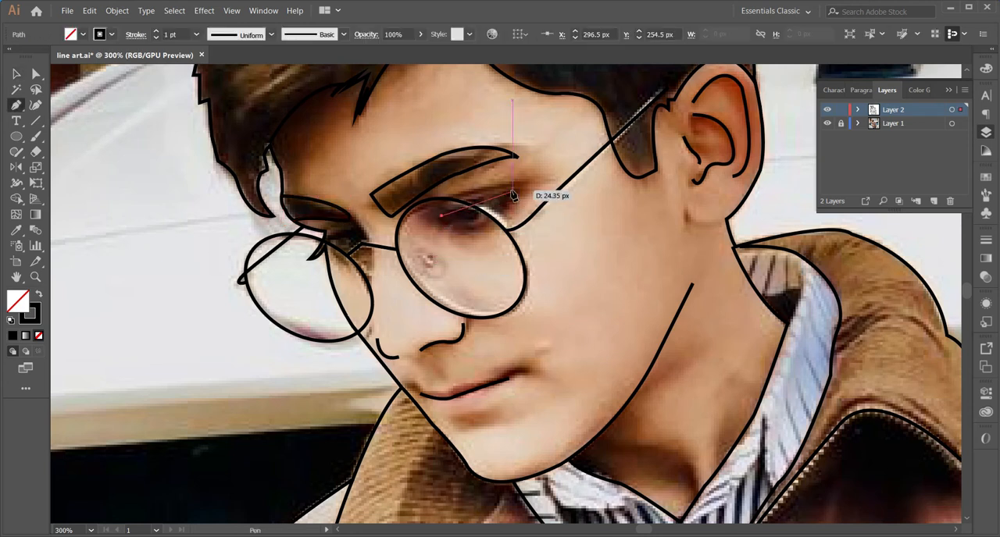
Place a small ellipse under the eyelid line as the iris and give it a solid black fill without stroke
key("v")
left_click_drag(479, 237, 476, 214)
key("v")
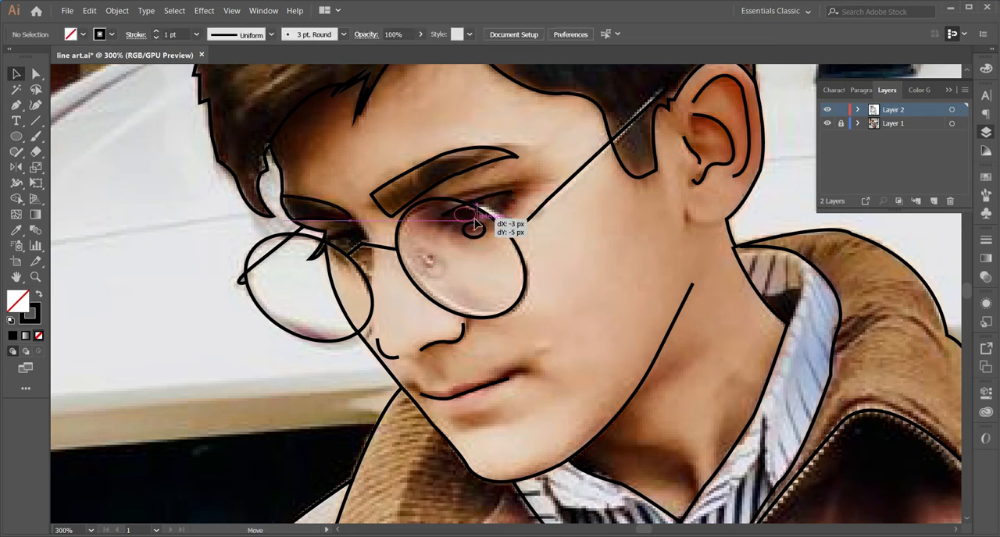
key("shift+x")
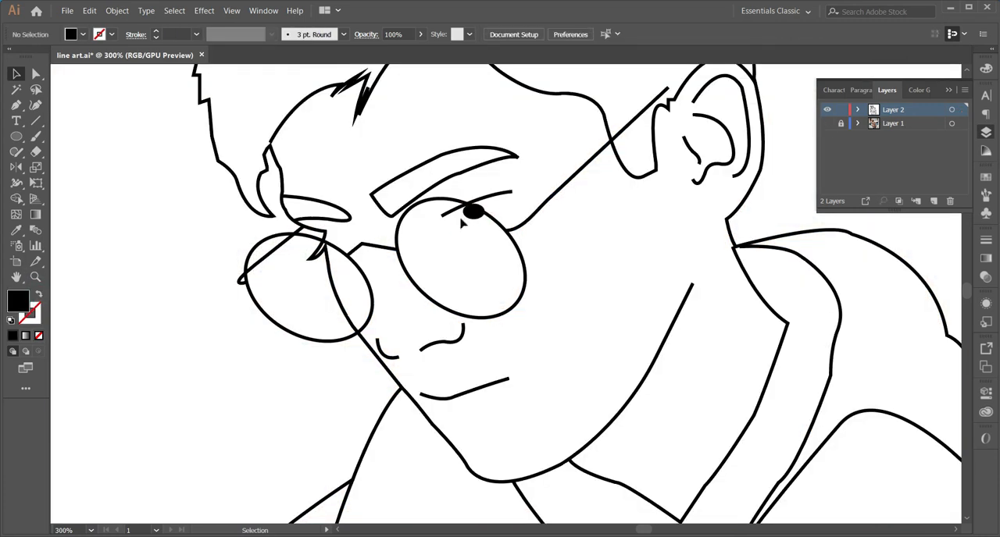
Copy the eyelid line and iris to the far eye and scale them down, with the iris about 5 × 3 px
left_click(488, 197)
left_click(473, 213, "shift")
left_click_drag(473, 213, 335, 248)
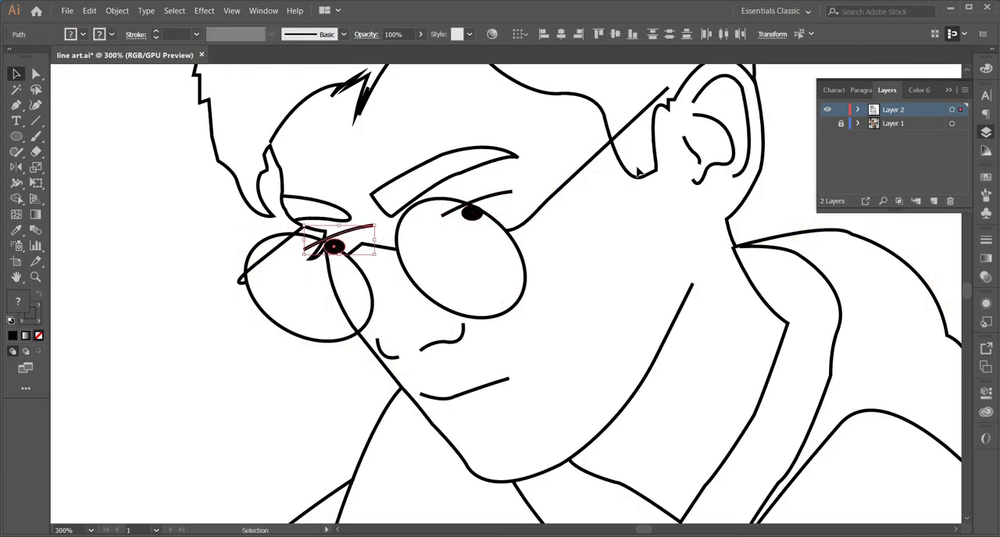
left_click(827, 124)
left_click(419, 296)
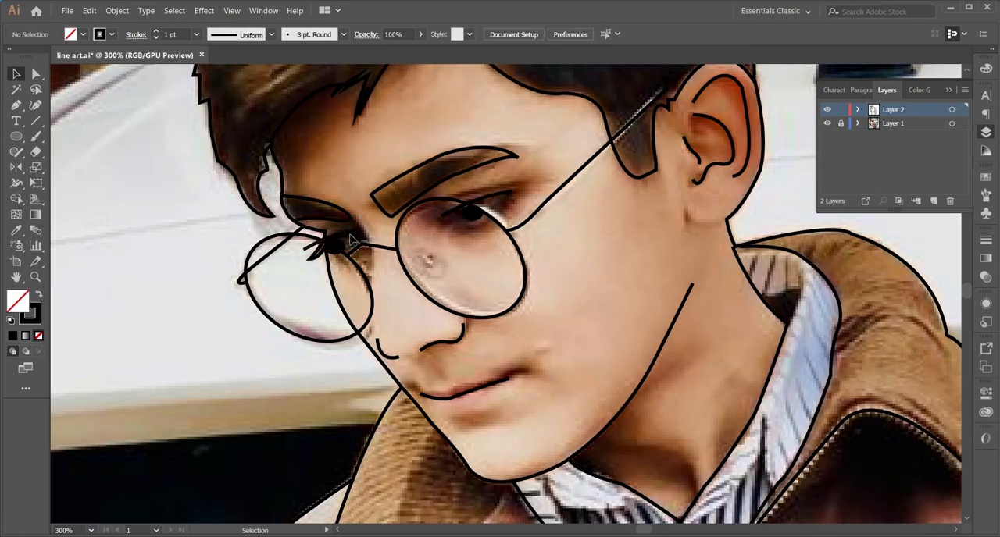
mouse_move(354, 235)
left_mouse_down()
mouse_move(364, 226)
mouse_move(353, 235)
left_mouse_up()
left_click(827, 124)
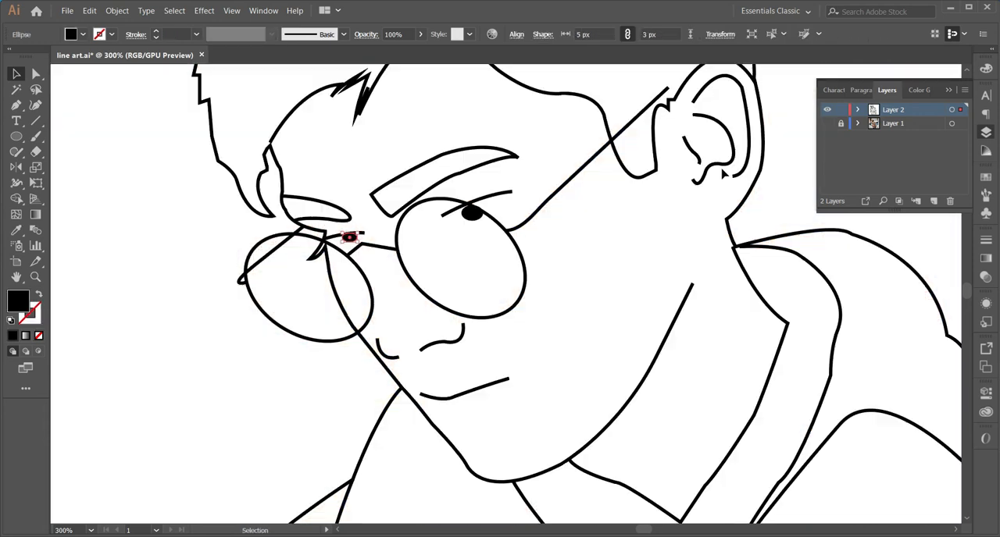
left_click(428, 132)
Examine the whole drawing with the photo layer shown and hidden
key("z")
left_click(476, 301, "alt")
left_click(488, 309, "alt")
left_click(547, 328, "alt")
left_click(556, 340, "alt")
left_click(557, 342, "alt")
left_click(826, 125)
left_click(824, 127)
left_click(826, 125)
left_click(824, 127)
left_click(826, 125)
Draw a line along the zipper of the pocket on the straight arm's upper sleeve
left_click(480, 288)
left_click(480, 288)
left_click(517, 247)
left_click(697, 329)
left_click_drag(779, 326, 805, 332)
key("v")
key("p")
Draw lines along the zippers of the two front pockets of the jacket
scroll(625, 390, "down", 3)
left_click(573, 424)
left_click_drag(670, 413, 706, 427)
key("v")
key("ctrl+shift+a")
left_click(367, 441)
left_click_drag(442, 442, 490, 427)
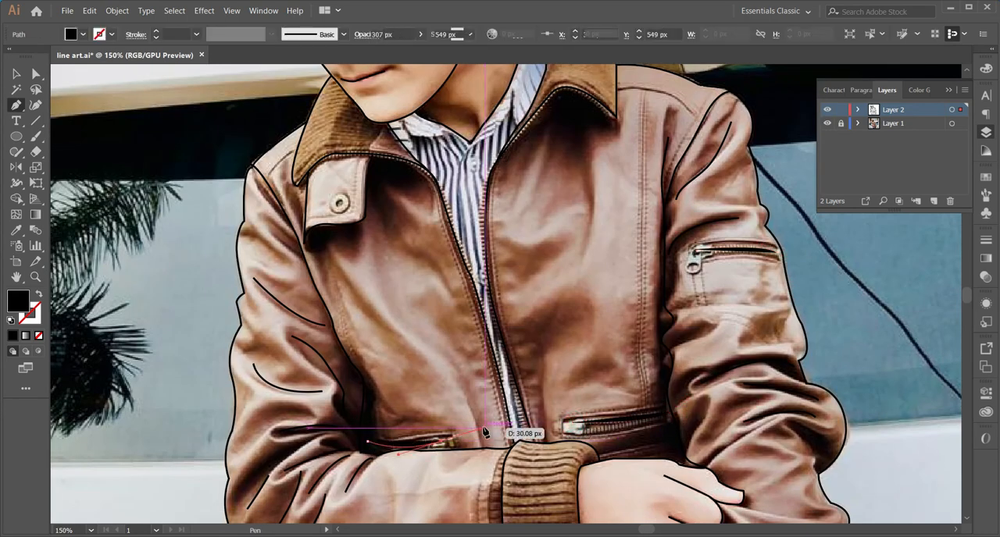
left_click(591, 422, "shift")
left_click(418, 314)
Draw the yoke seams running from the collar to the sleeve seam on both shoulders
left_click(618, 89)
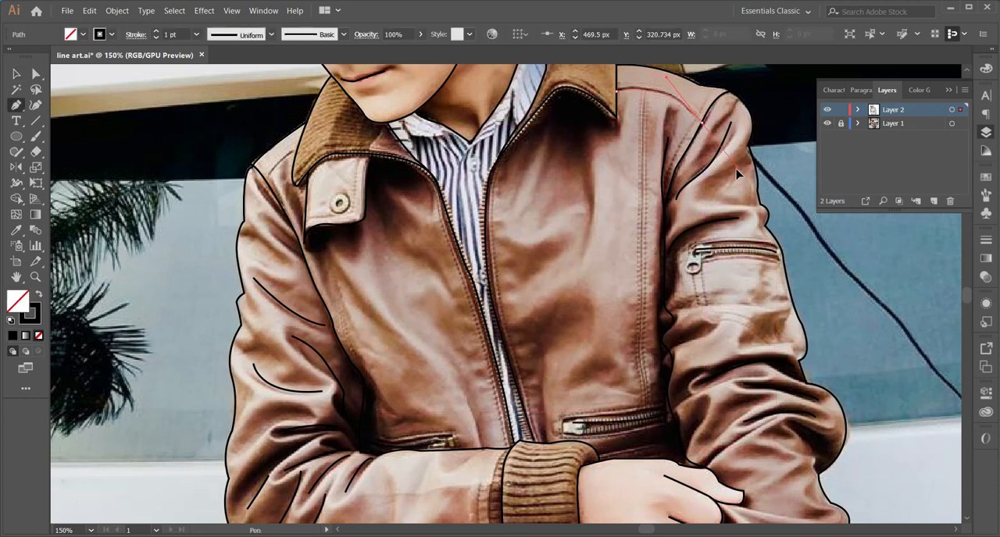
left_click_drag(736, 170, 736, 169)
key("v")
key("p")
left_click(265, 178)
left_click_drag(298, 148, 308, 146)
key("v")
key("p")
Draw the vertical chest seam on the straight-arm side down to the pocket and duplicate it slightly offset as a double seam
left_click(642, 90)
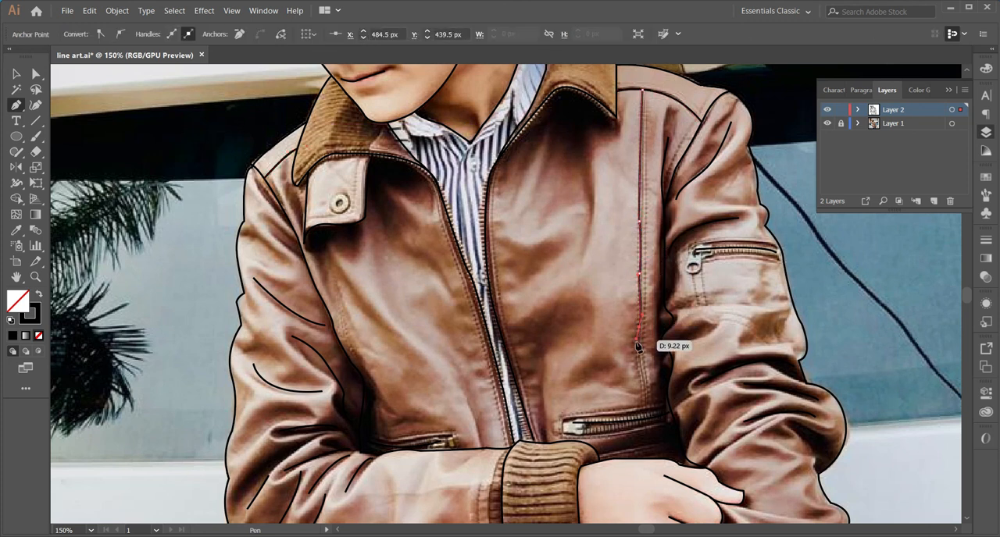
left_click_drag(640, 419, 639, 418)
key("v")
left_click_drag(640, 305, 645, 305, "alt")
left_click(579, 313)
scroll(472, 311, "down", 1)
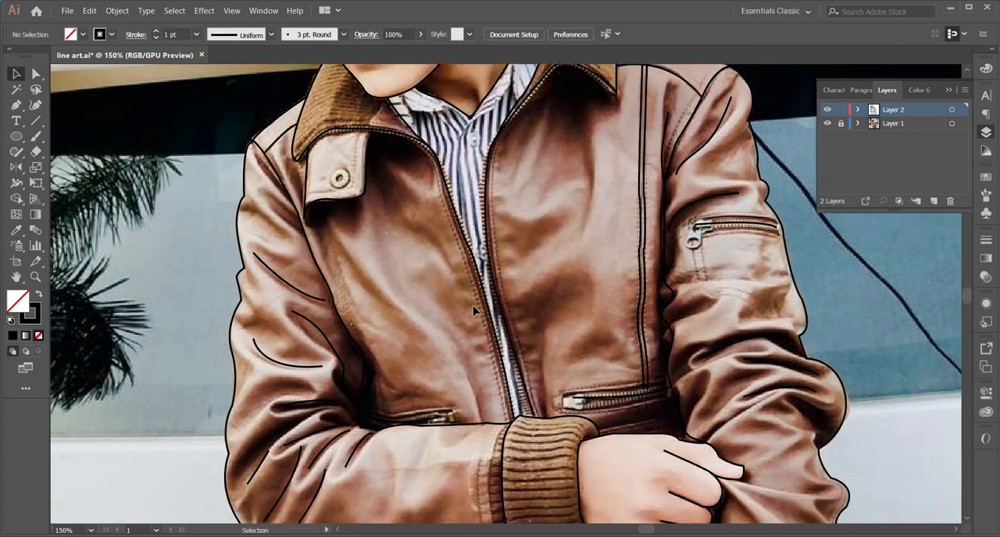
Trace the curved chest seam on the bent-arm side and duplicate it slightly offset as a double seam
left_click(318, 205)
left_click(331, 244)
left_click(337, 267)
left_click(346, 295)
left_click(356, 327)
left_click_drag(369, 350, 371, 360)
left_click_drag(378, 384, 379, 388)
key("b")
key("v")
left_click_drag(349, 305, 344, 304, "alt")
left_click(451, 324)
Draw the slanted side edges and top edges of the two ribbed panels in the jacket's hem
scroll(456, 325, "down", 3)
scroll(455, 325, "down", 10)
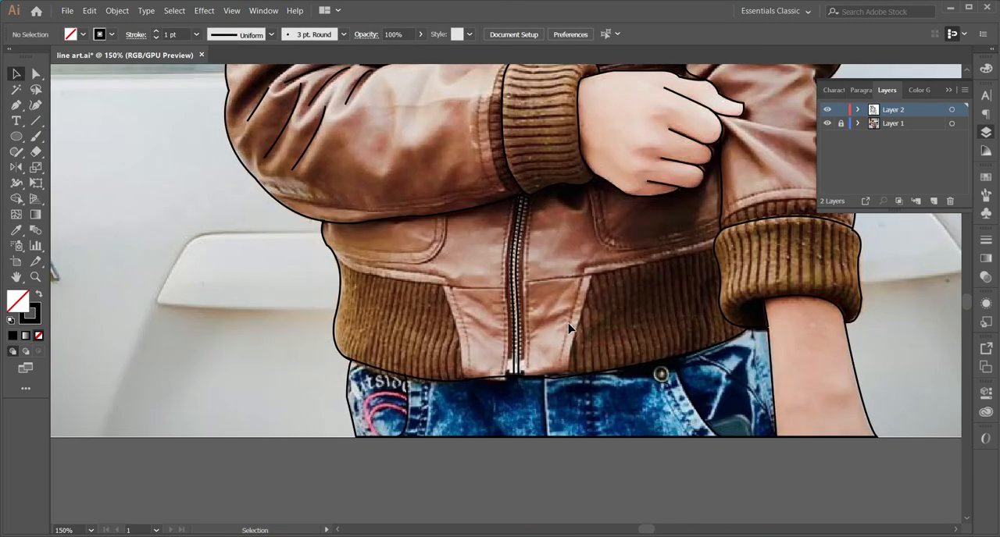
scroll(568, 325, "up", 2)
key("p")
left_click(595, 337)
left_click_drag(572, 439, 581, 460)
key("v")
key("p")
left_click(444, 348)
left_click_drag(462, 442, 458, 476)
left_click(596, 337)
left_click(715, 307)
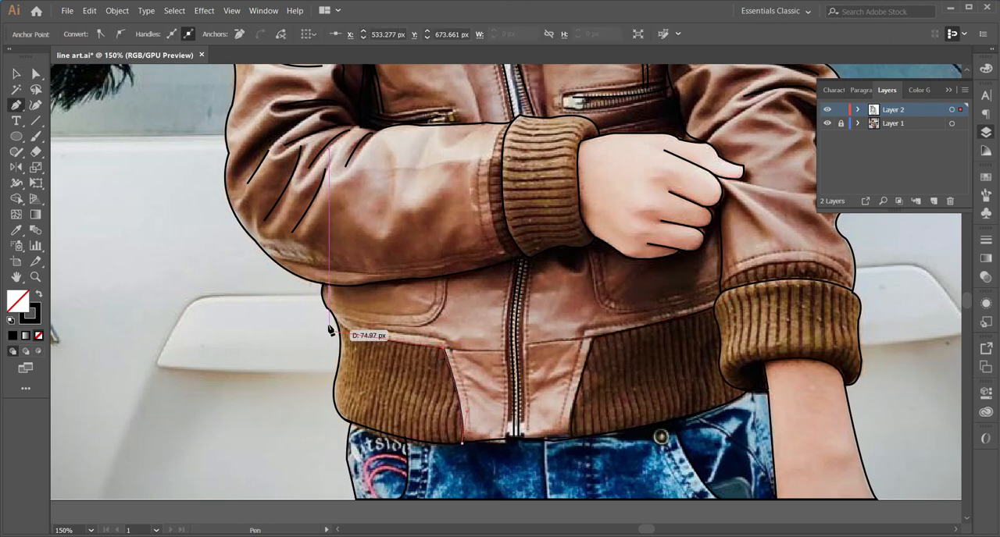
Examine the full figure's line art with and without the photo layer
scroll(328, 330, "up", 10)
key("z")
left_click(420, 303, "alt")
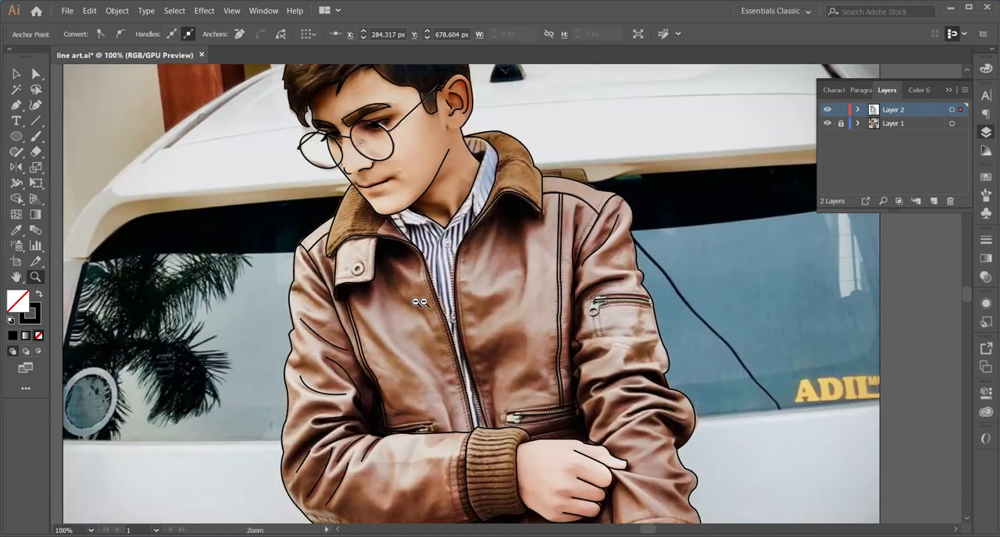
left_click(420, 302, "alt")
key("v")
left_click(826, 123)
left_click(826, 125)
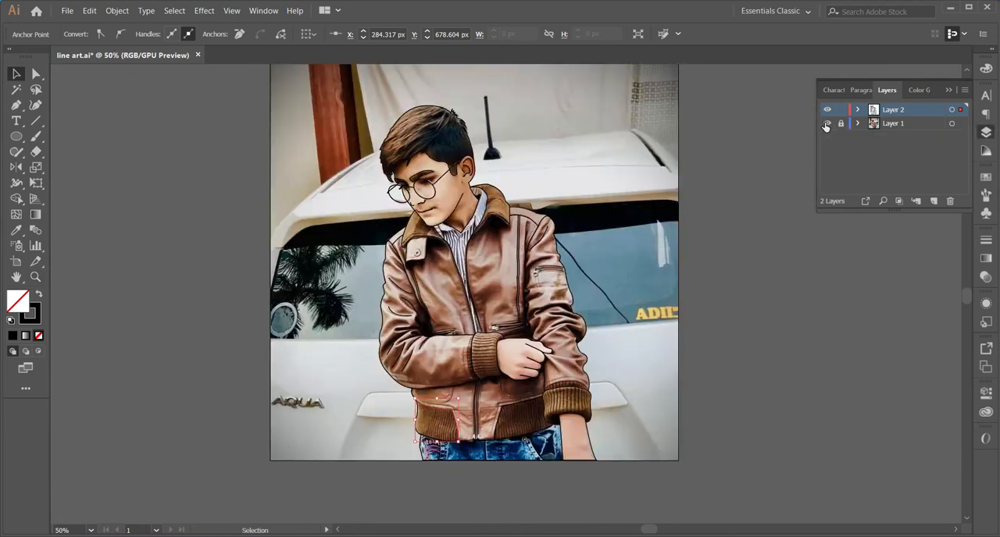
Draw short crease lines fanning out from the fist's knuckle across the straight arm's sleeve
key("z")
left_click(526, 348)
left_click(525, 348)
left_click(516, 281)
left_click(515, 281)
key("p")
left_click_drag(547, 352, 510, 334)
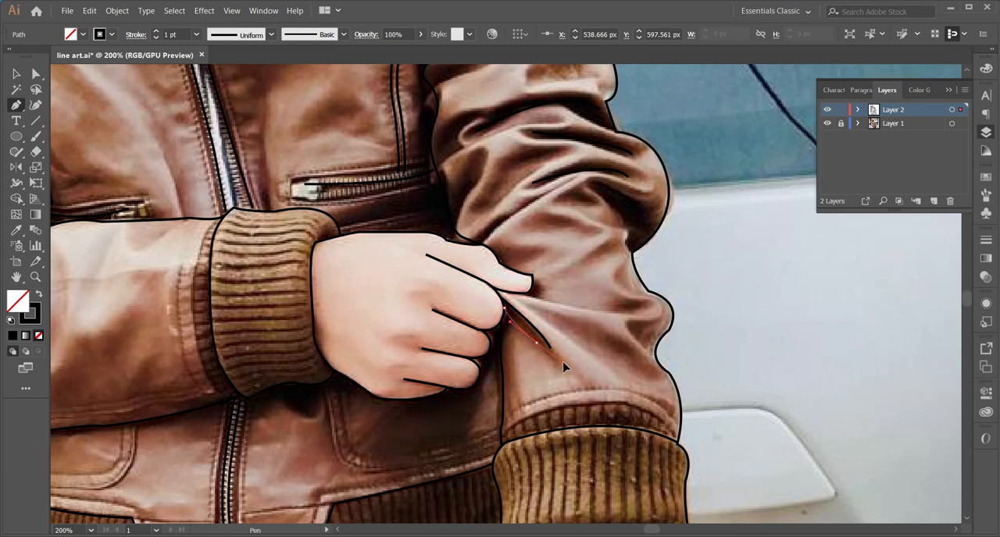
key("v")
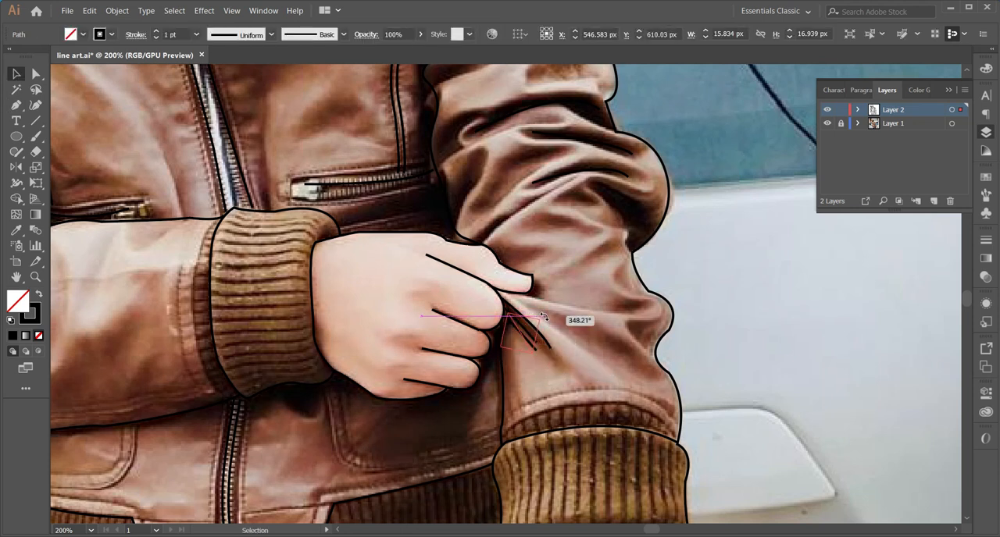
Hide the photo layer and reposition the creases beside the fist so they converge just below the thumb
left_click(827, 123)
left_click(523, 316)
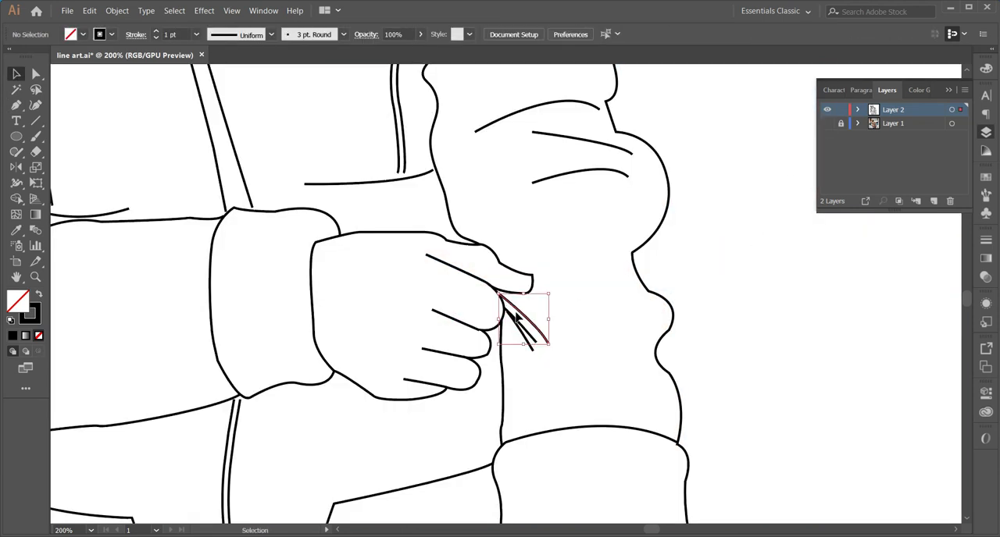
left_click(538, 282)
left_click(758, 311)
left_click(528, 326)
left_click_drag(536, 290, 535, 297)
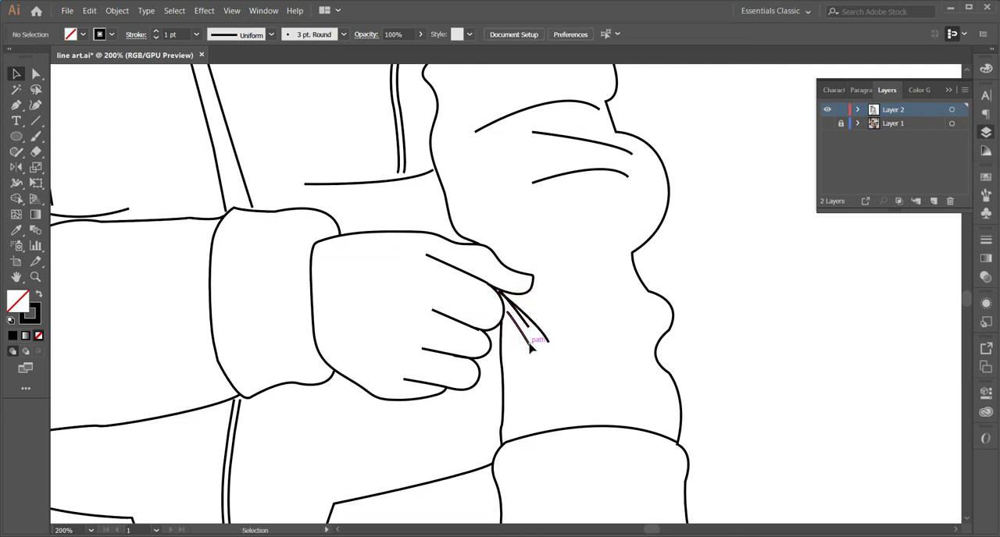
left_click(597, 299)
Reshape the straight sleeve's inner edge below the fist by bending it inward toward the fingers
left_click(502, 381)
left_click(35, 73)
left_click_drag(501, 365, 493, 363)
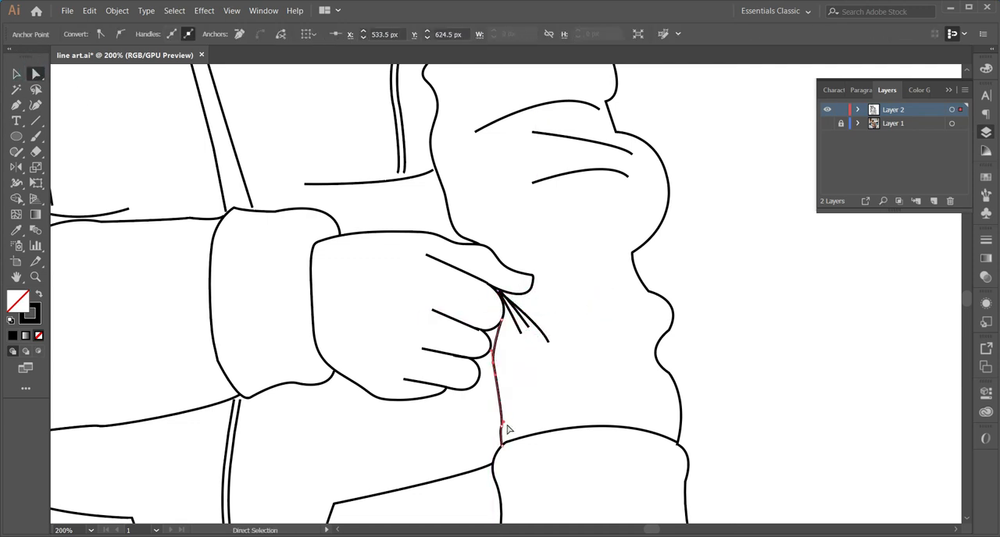
Examine the complete line art on its own and over the photo layer
key("z")
left_click(617, 421, "alt")
left_click(598, 397, "alt")
left_click(497, 258, "alt")
left_click(497, 259, "alt")
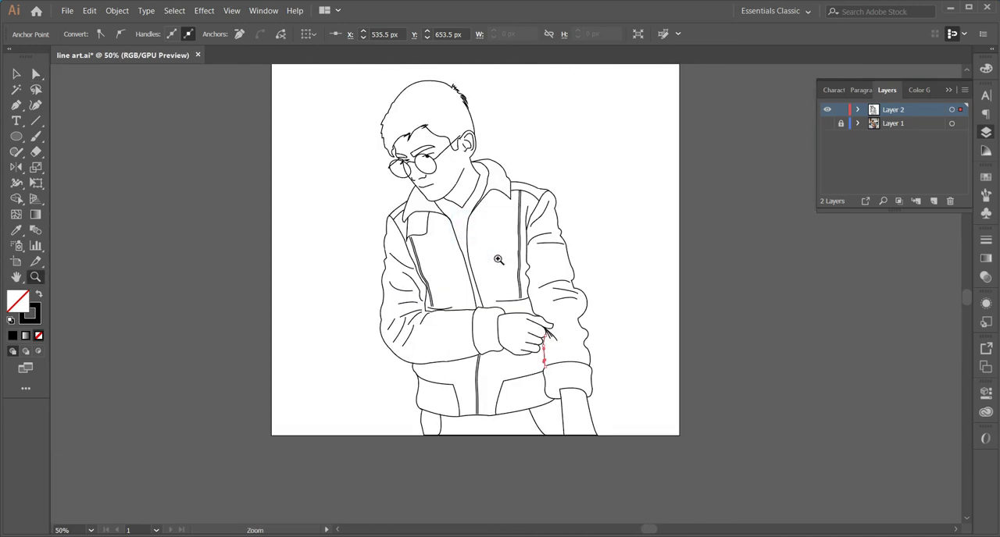
left_click_drag(497, 258, 485, 305)
key("v")
left_click(691, 277)
left_click(829, 123)
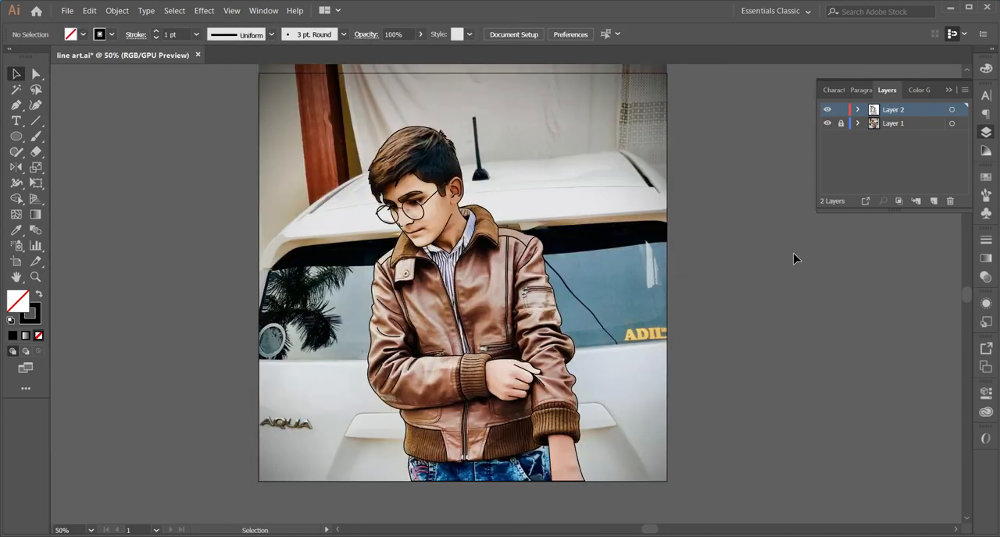
Draw a short upper-lip line just above the mouth line
key("z")
left_click(418, 240)
left_click(504, 291)
left_click(505, 290)
left_click(506, 290)
left_click(508, 287)
left_click(828, 124)
left_click(828, 123)
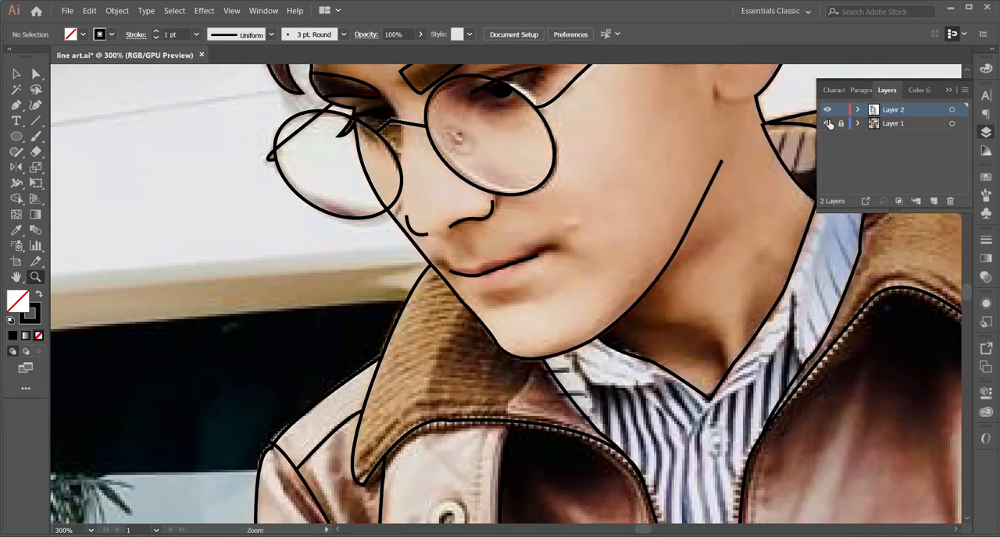
left_click_drag(472, 270, 479, 270)
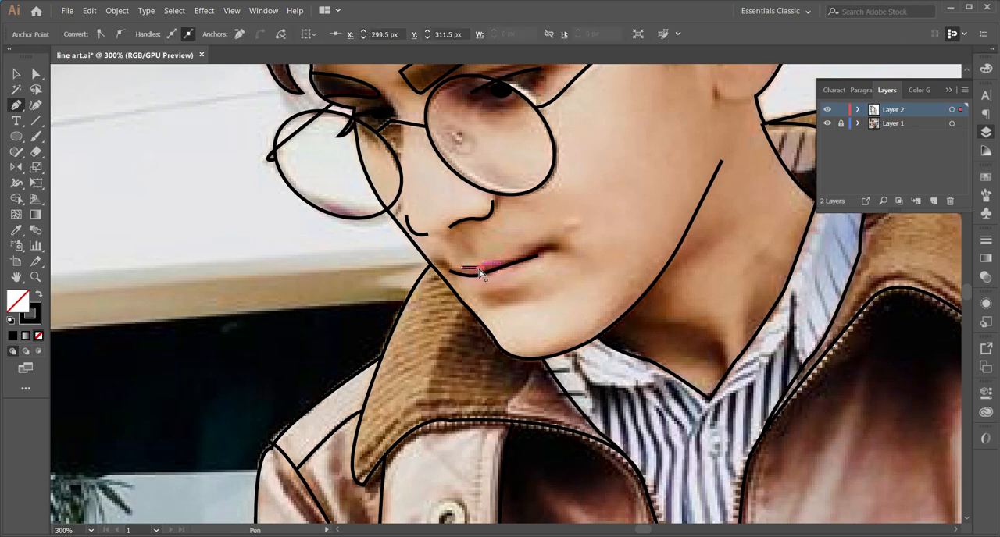
Draw a short curved lower-lip line beneath the mouth line and hide the photo layer
left_click(467, 286)
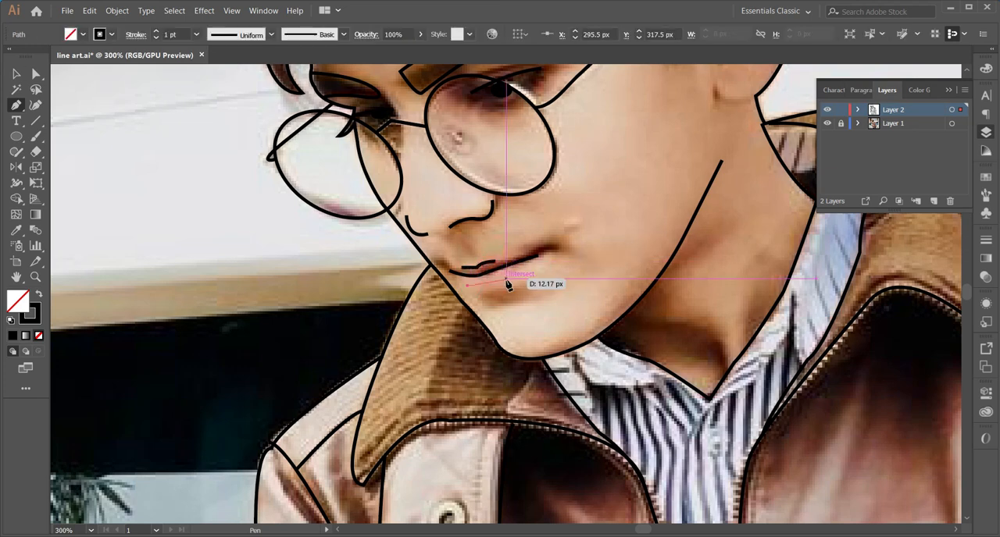
left_click_drag(522, 271, 523, 271)
key("v")
left_click(827, 124)
left_click(623, 159)
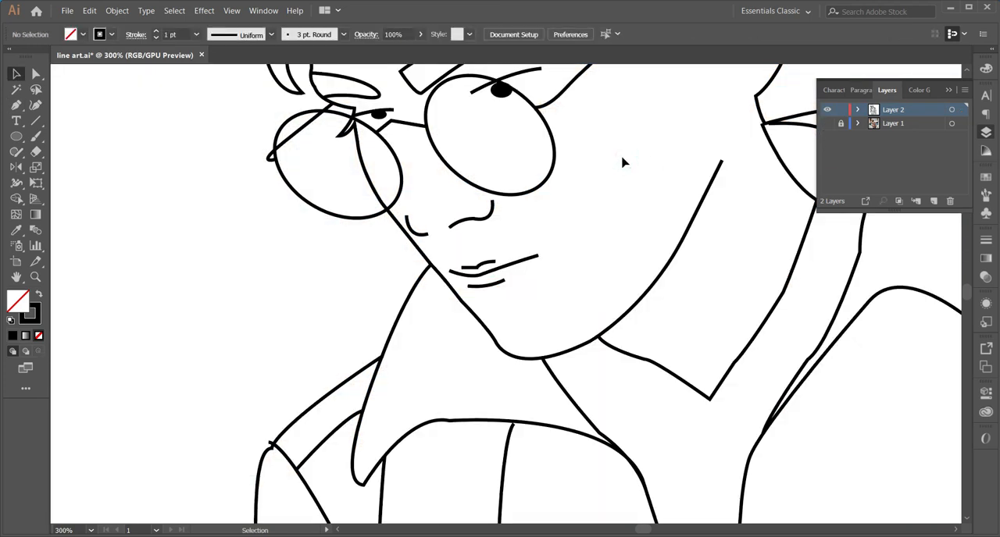
Trace the curved inner fold of the shirt collar beside the neck over the photo, then hide the photo layer
key("z")
left_click(574, 242, "alt")
left_click(561, 268, "alt")
left_click(520, 311, "alt")
left_click(827, 124)
left_click(827, 124)
left_click(827, 125)
left_click(827, 124)
left_click(827, 124)
key("p")
scroll(574, 277, "up", 3)
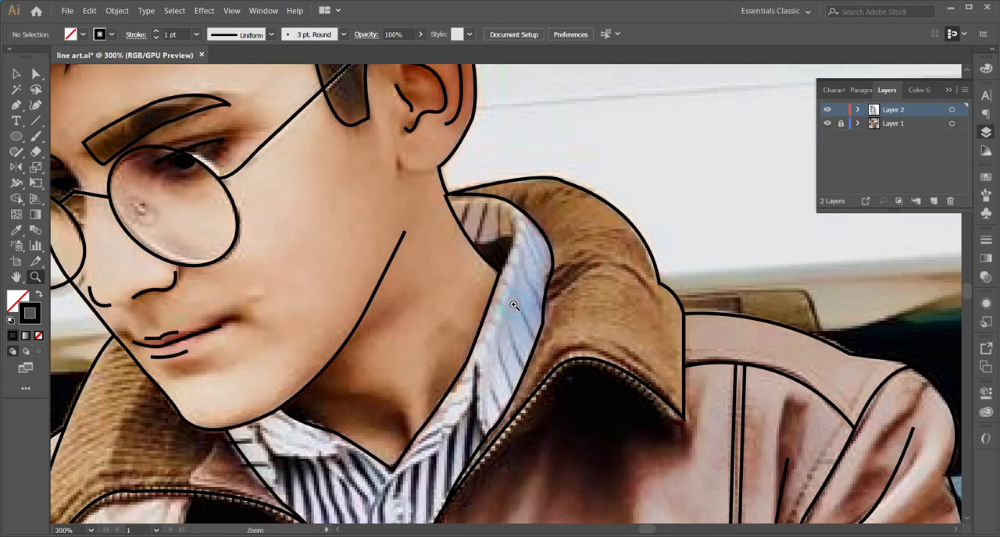
left_click_drag(539, 266, 551, 267)
left_click_drag(506, 237, 506, 238)
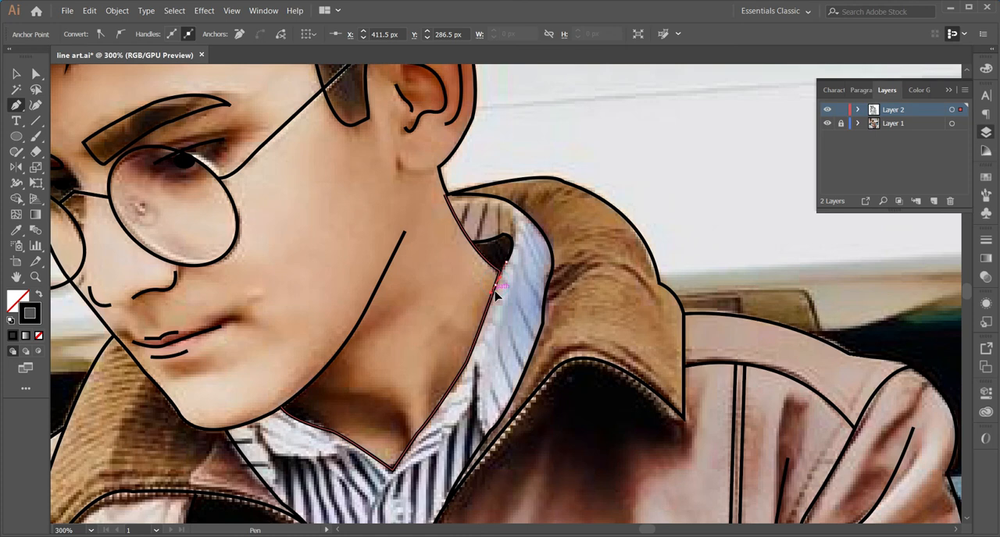
left_click(827, 125)
Set the stroke weight of the mouth line to 0.5 pt
key("z")
left_click(516, 306, "alt")
left_click(516, 306, "alt")
left_click(518, 355, "alt")
left_click(417, 268)
left_click(533, 281)
left_click_drag(495, 265, 483, 312)
key("v")
left_click(478, 303)
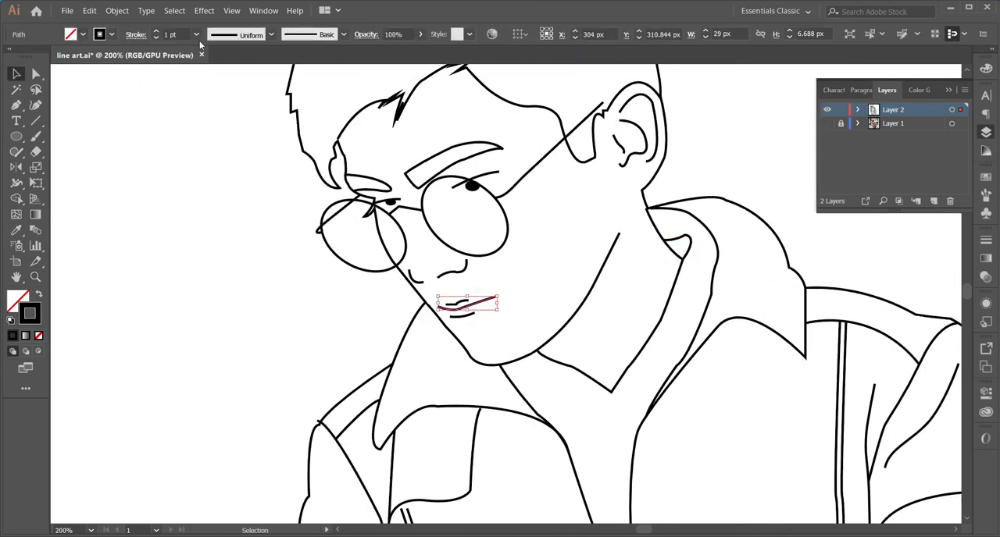
left_click(218, 194)
Add the designer's handle as a small text label on the blank area of the artboard beside the figure's face
key("z")
left_click(488, 304, "alt")
left_click(488, 304, "alt")
left_click(496, 312, "alt")
left_click(596, 372, "alt")
left_click_drag(444, 261, 465, 284)
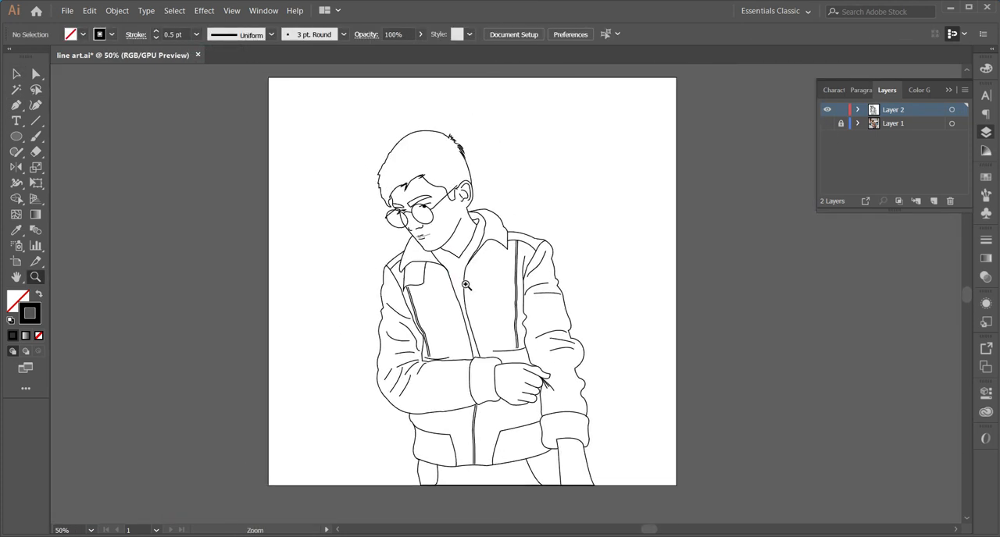
left_click(305, 215)
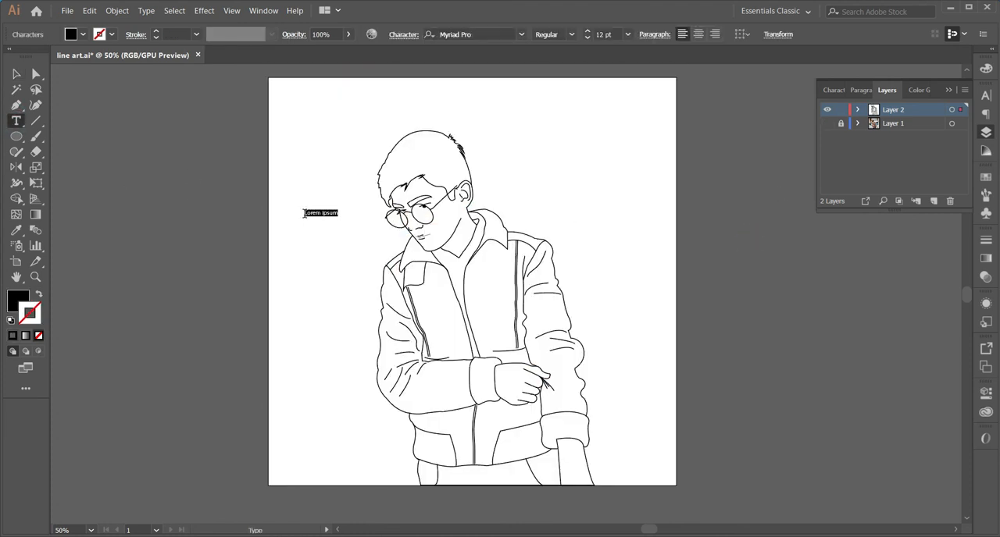
type("@lifradesigns")
key("Escape")
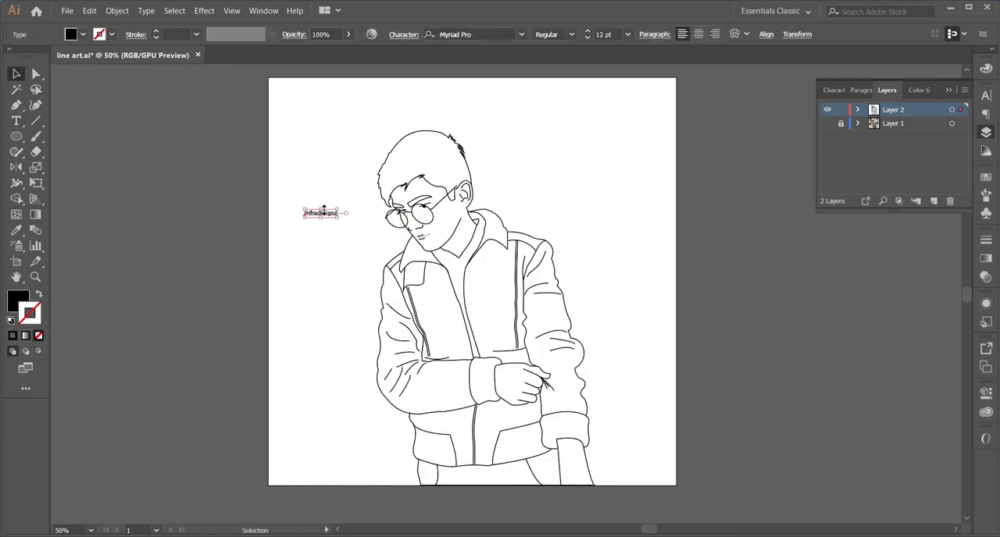